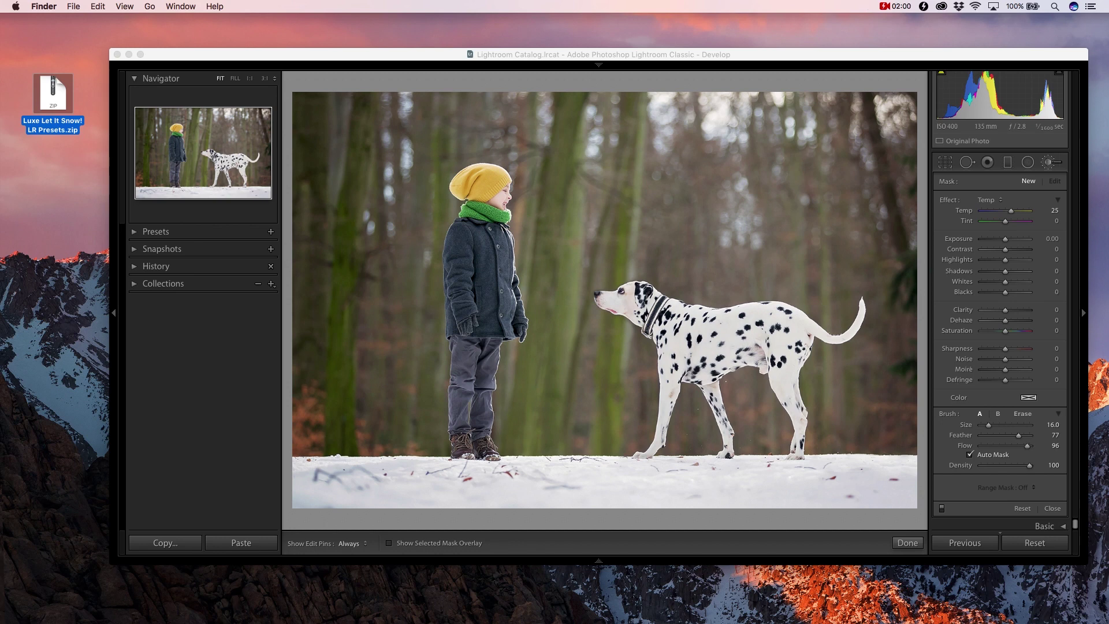
- Extract Luxe Let It Snow! LR Presets.zip, open the extracted folder, and move its window clear of the desktop's centre
key(super+o)
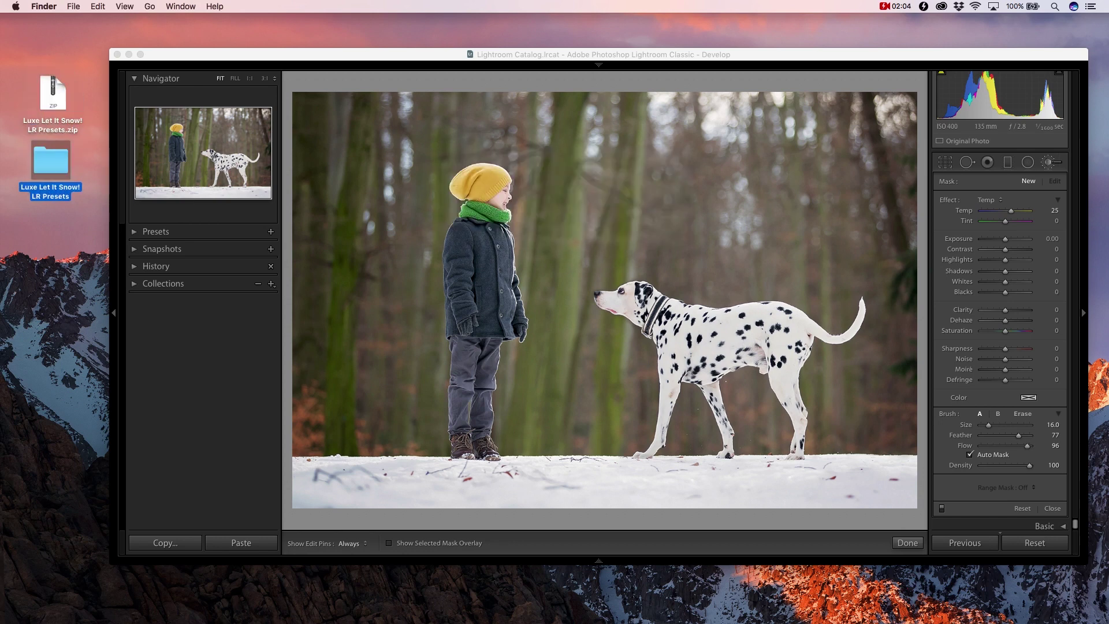
key(super+o)
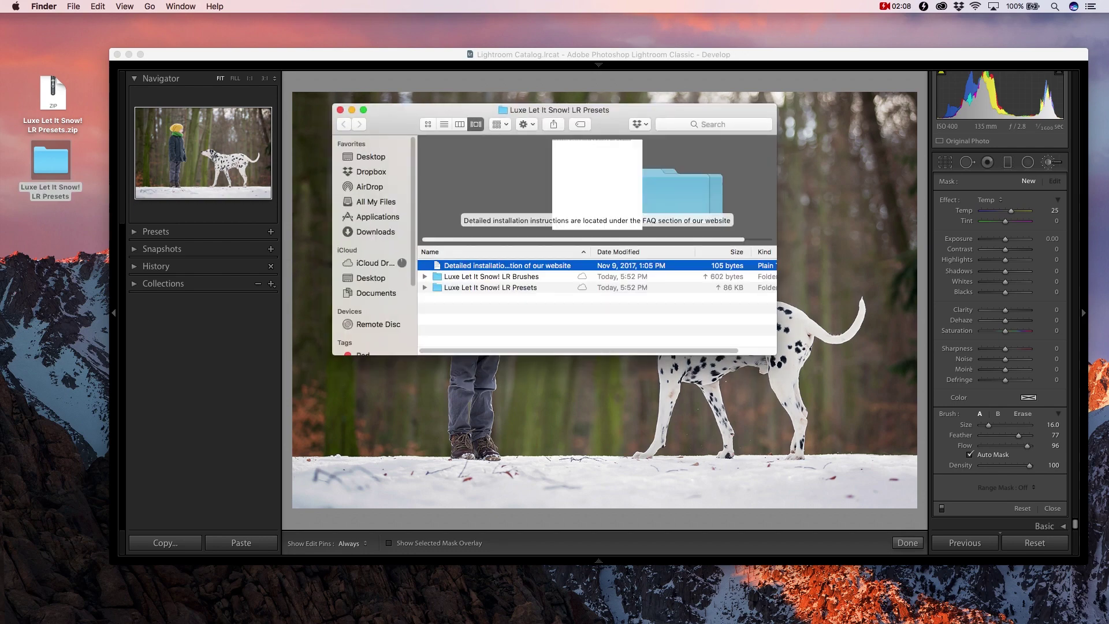
key(Down)
key(Down)
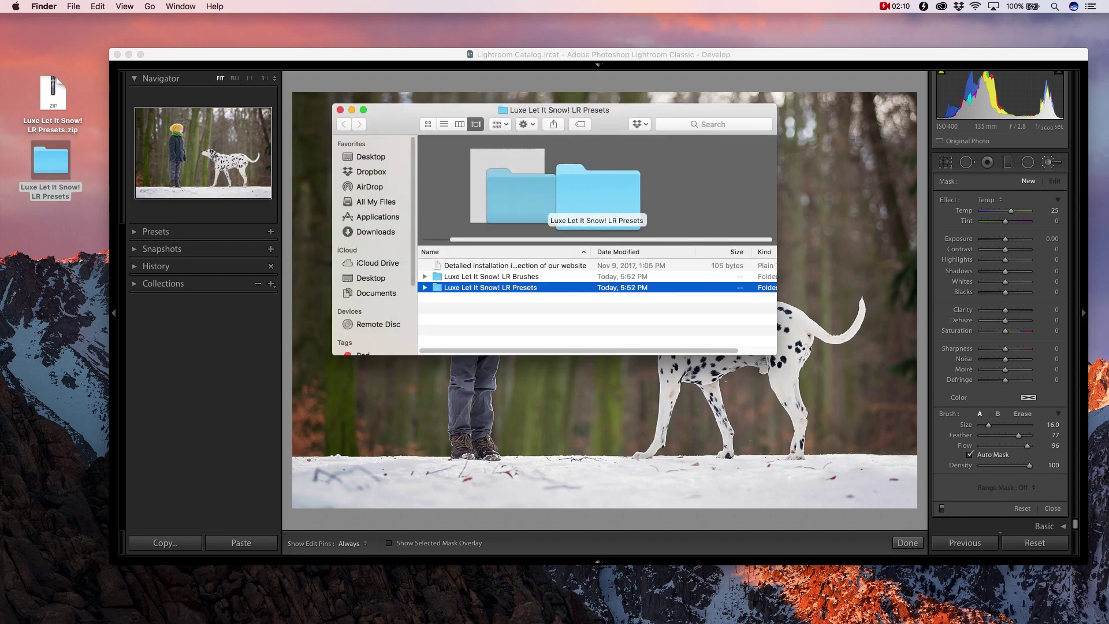
key(Up)
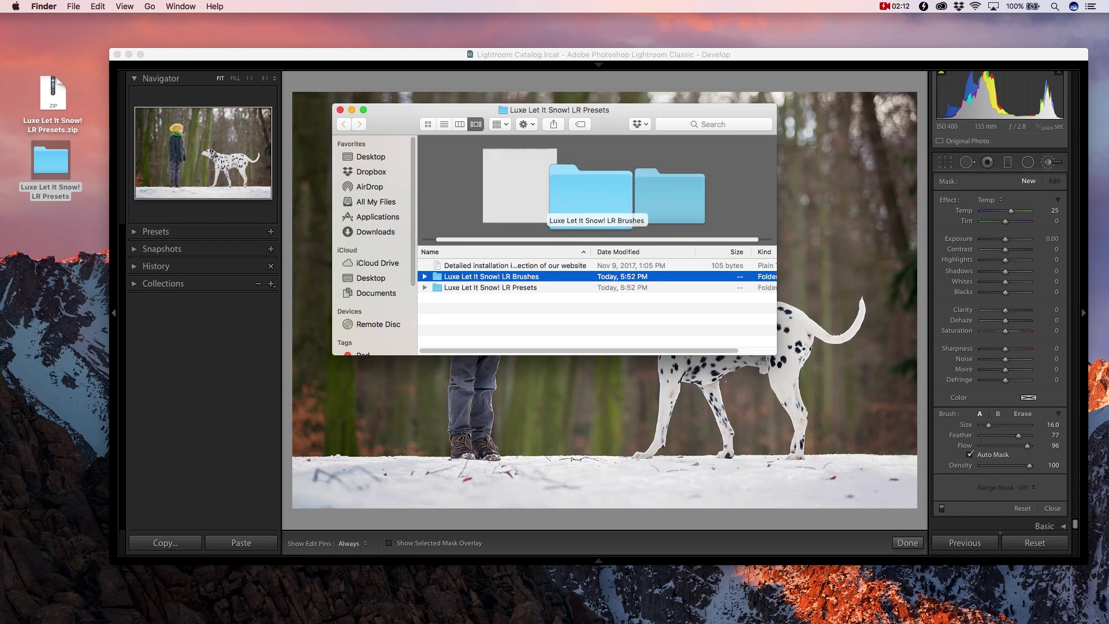
drag(439, 109, 122, 262)
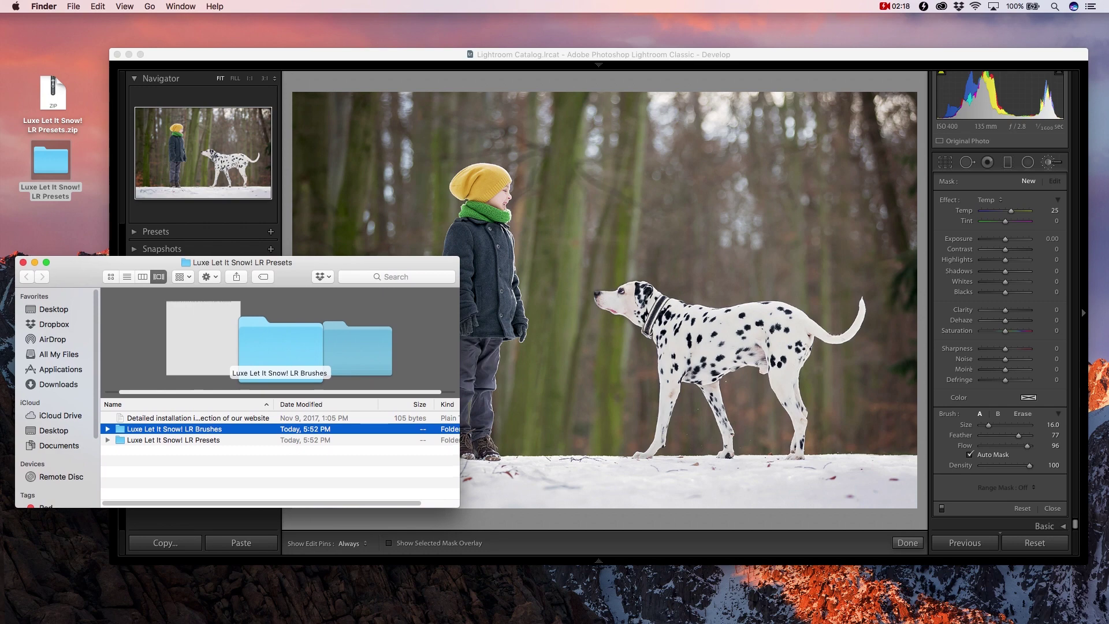
- Switch to Lightroom and reveal the Lightroom presets folder from the Presets preferences
click(1081, 308)
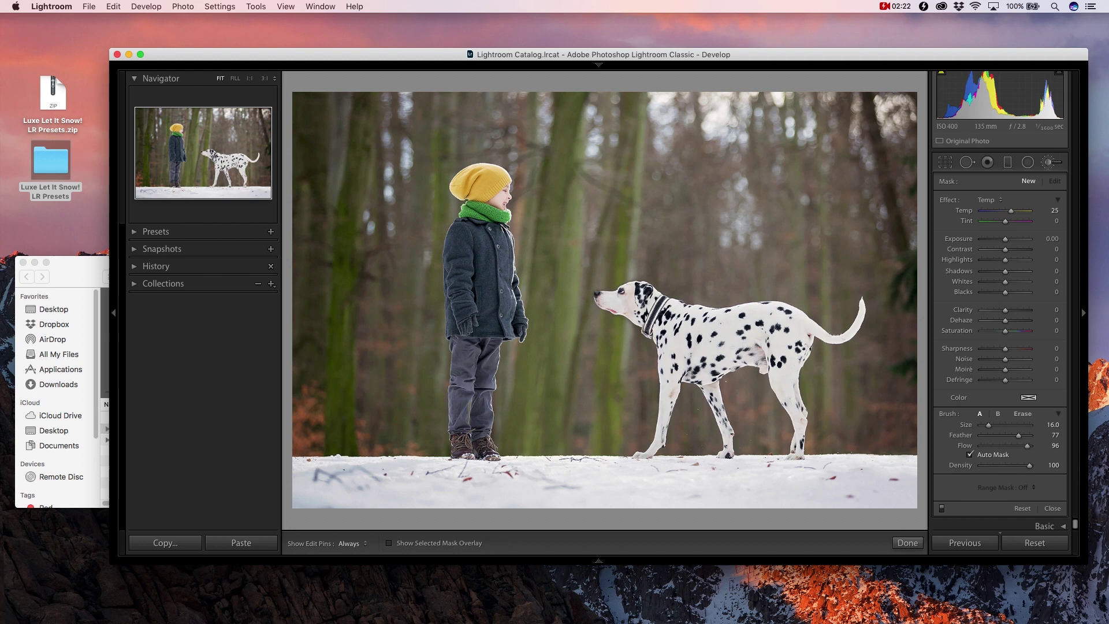
click(51, 6)
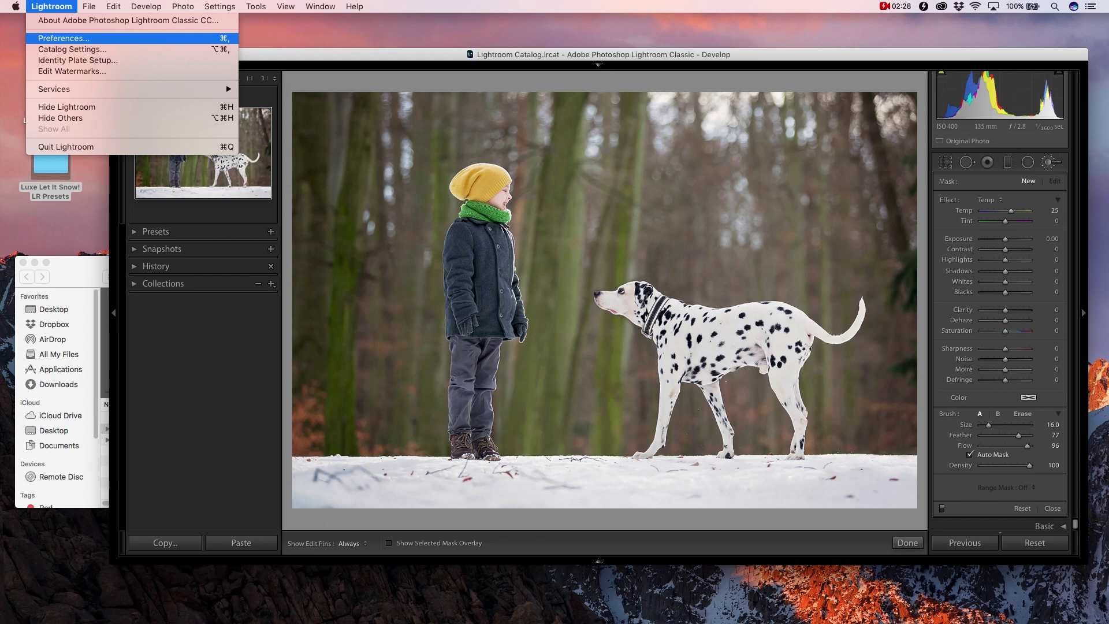
mouse_move(113, 6)
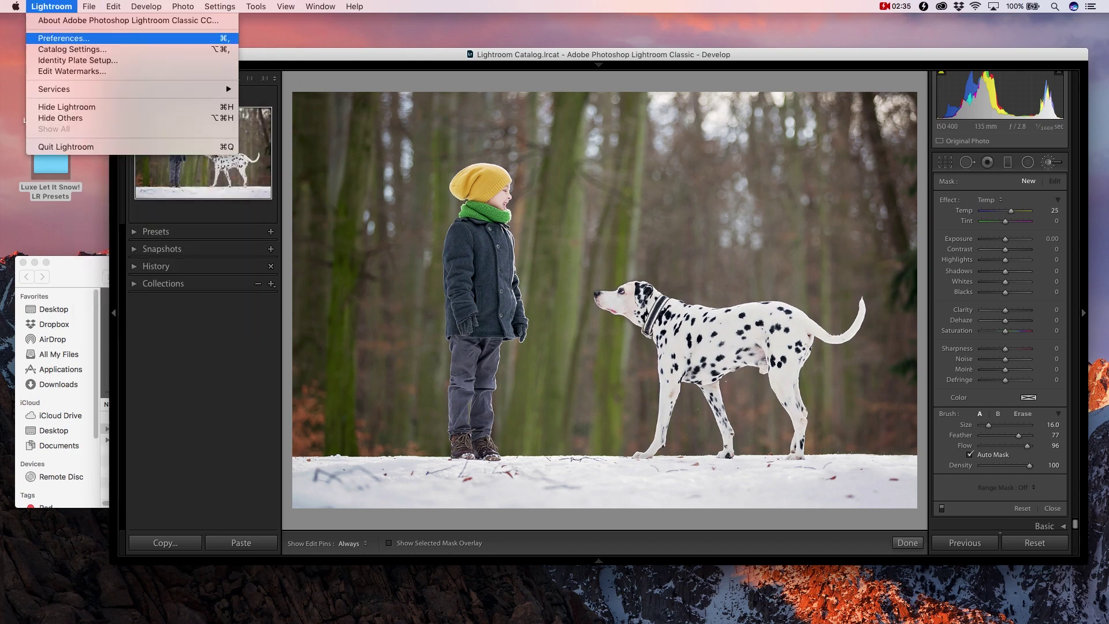
key(Return)
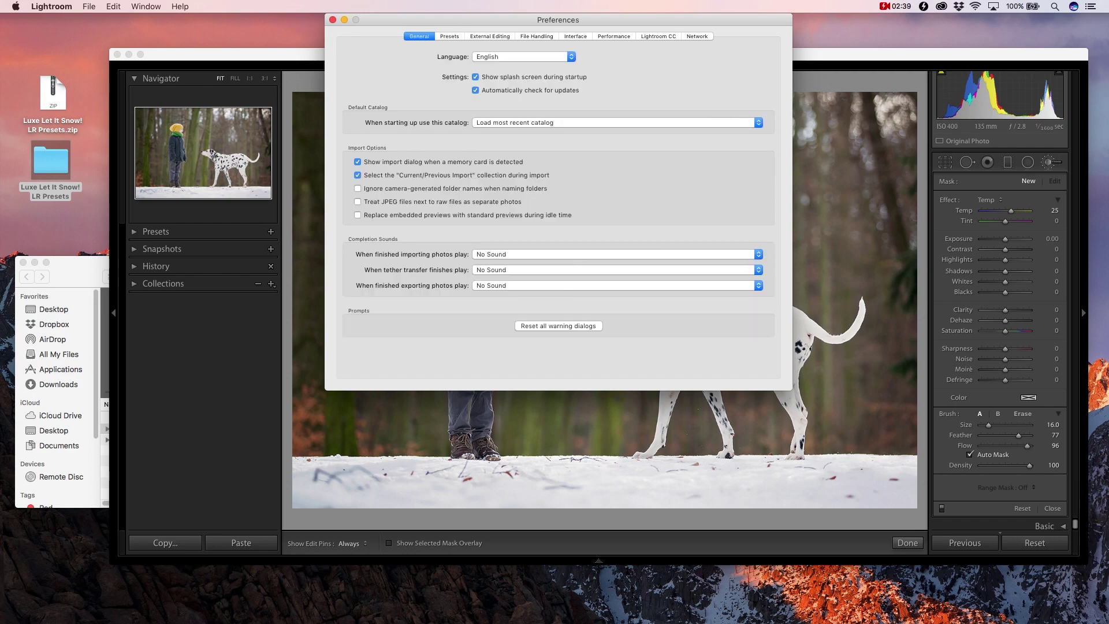
click(450, 36)
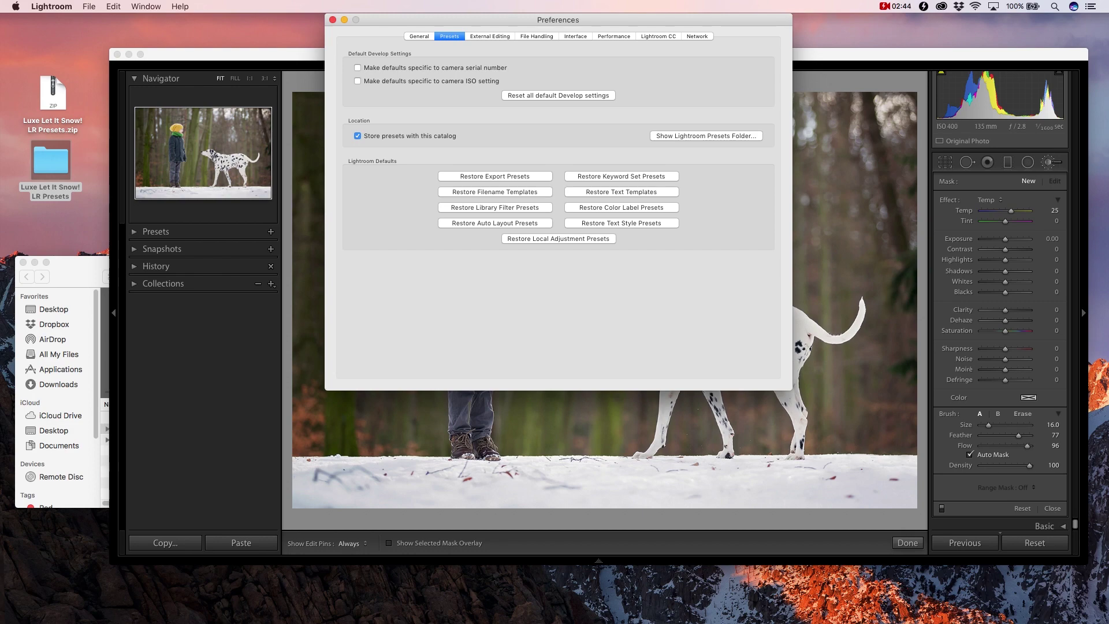
click(706, 136)
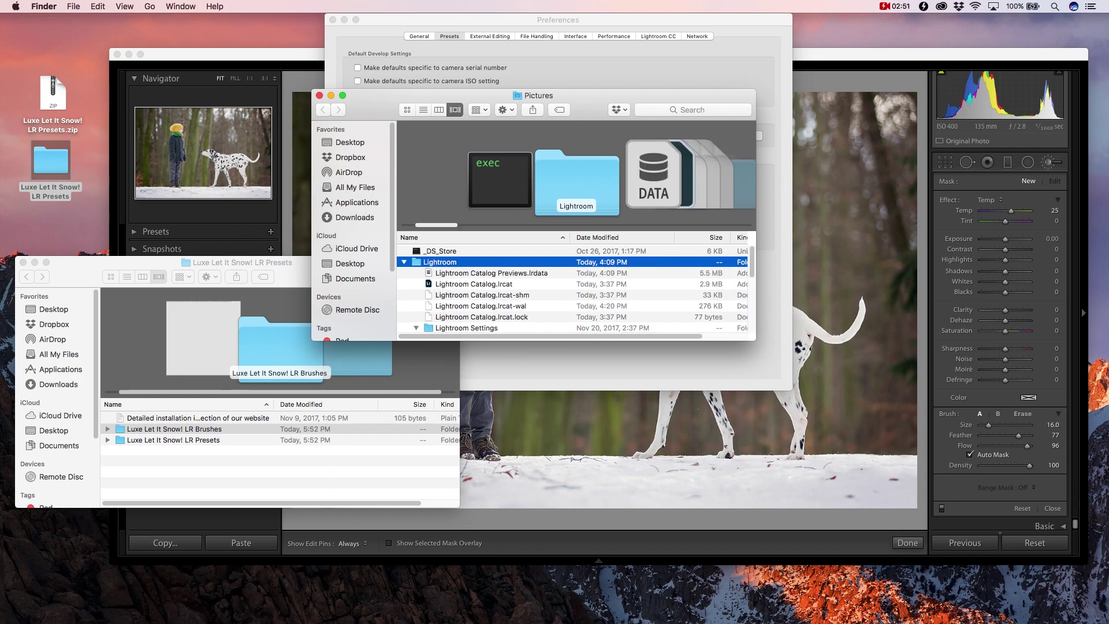
- Move the inner Luxe Let It Snow! LR Presets folder into Develop Presets inside Lightroom Settings
scroll(576, 288, down, 5)
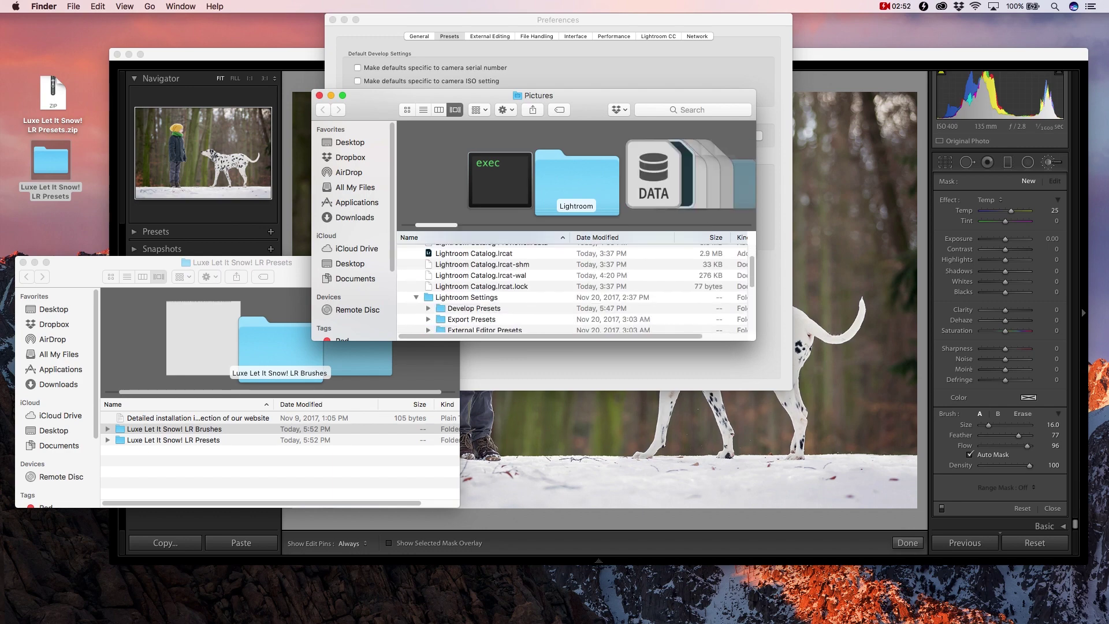
click(416, 267)
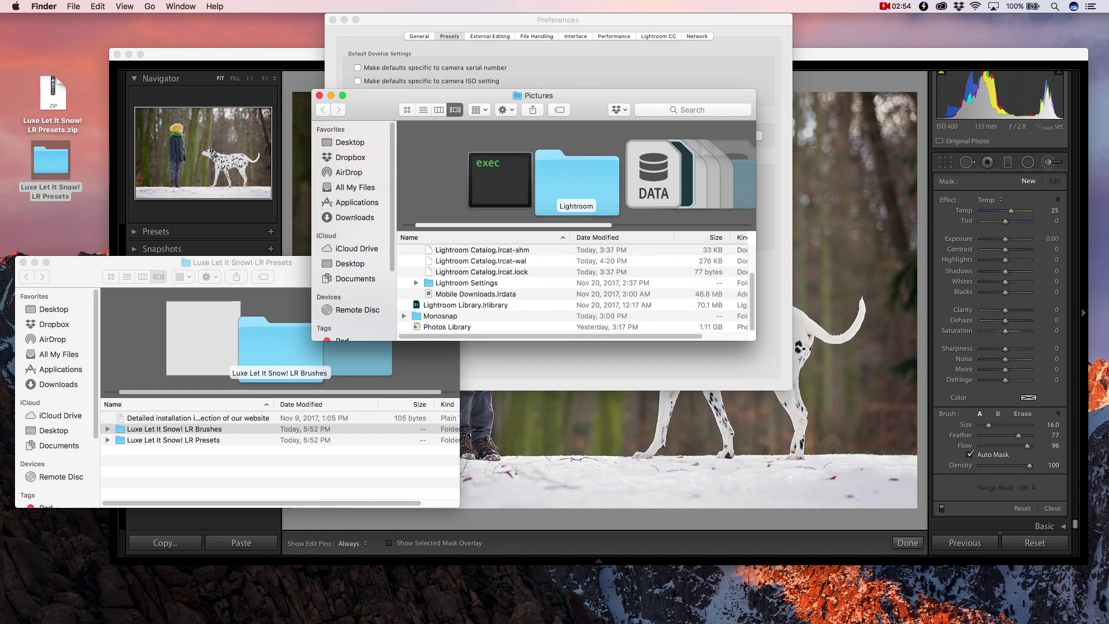
click(416, 282)
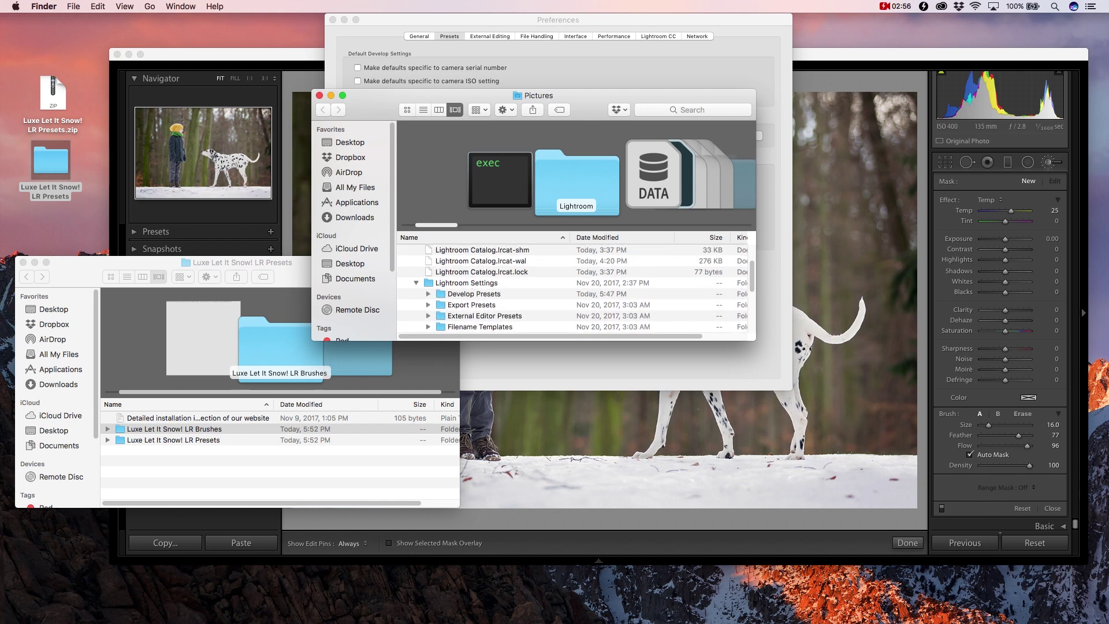
scroll(576, 288, down, 3)
click(474, 253)
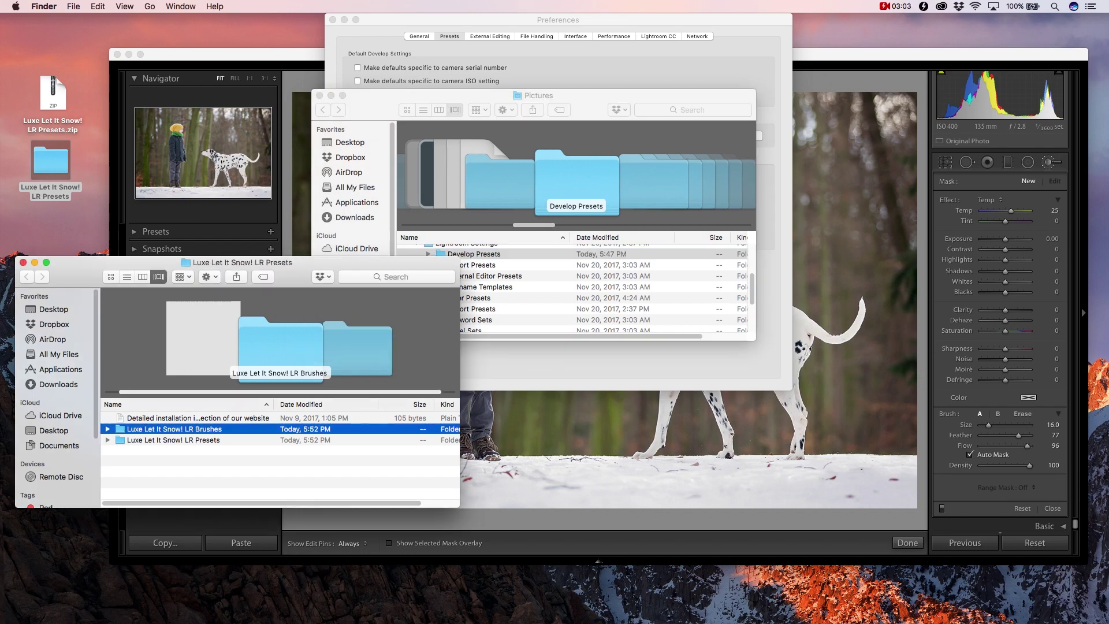
click(173, 440)
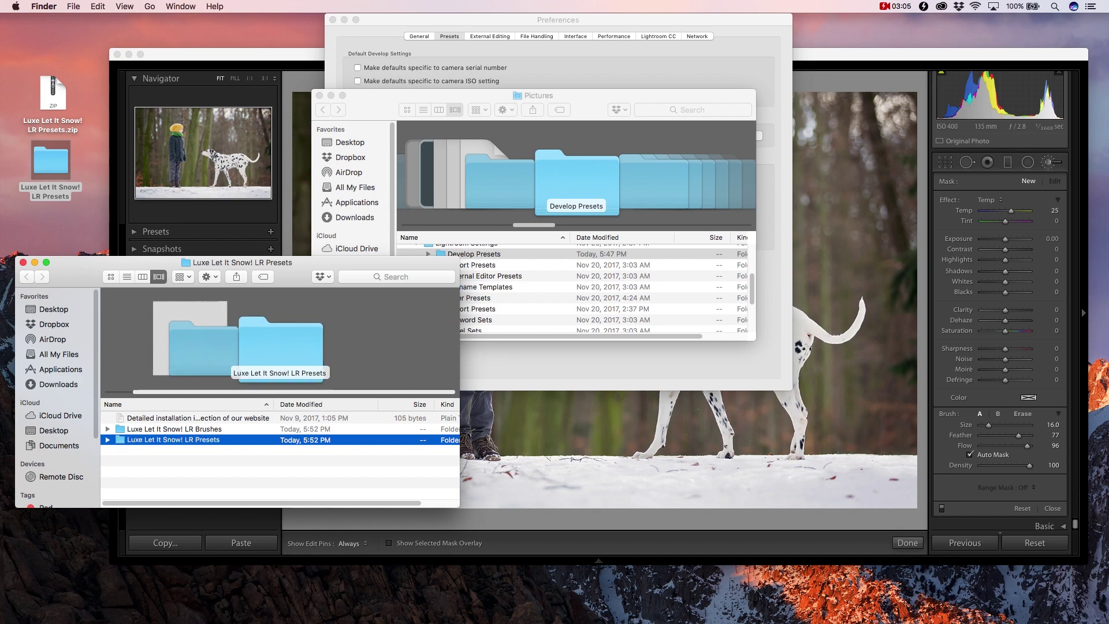
drag(173, 440, 532, 255)
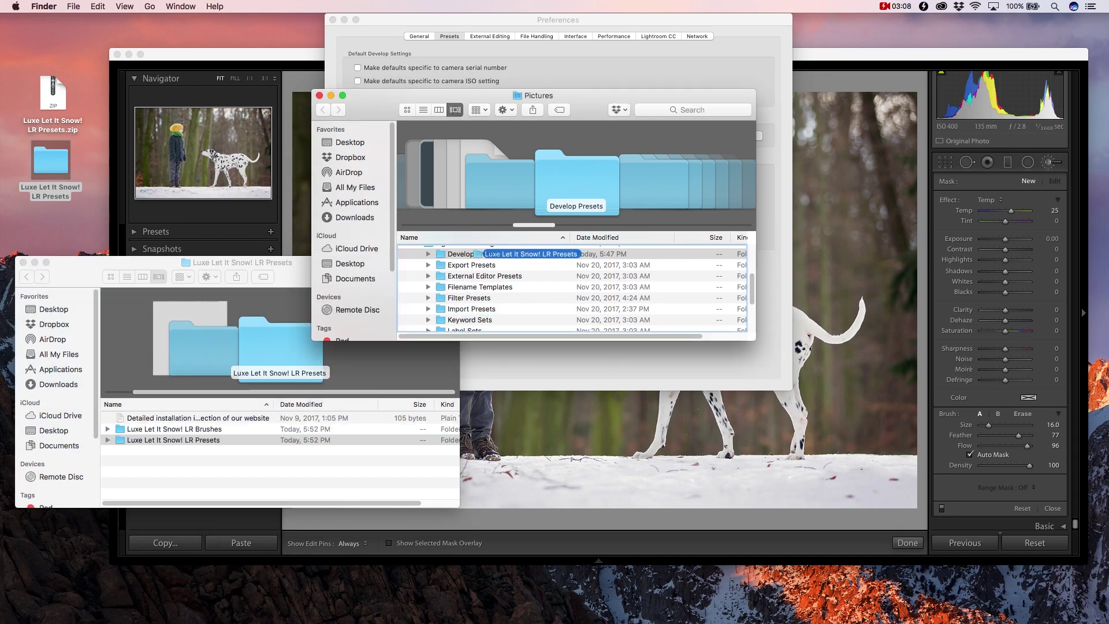
- Move all nine Luxe Winter .lrtemplate files from Luxe Let It Snow! LR Brushes into Local Adjustment Presets inside Lightroom Settings
scroll(575, 288, down, 8)
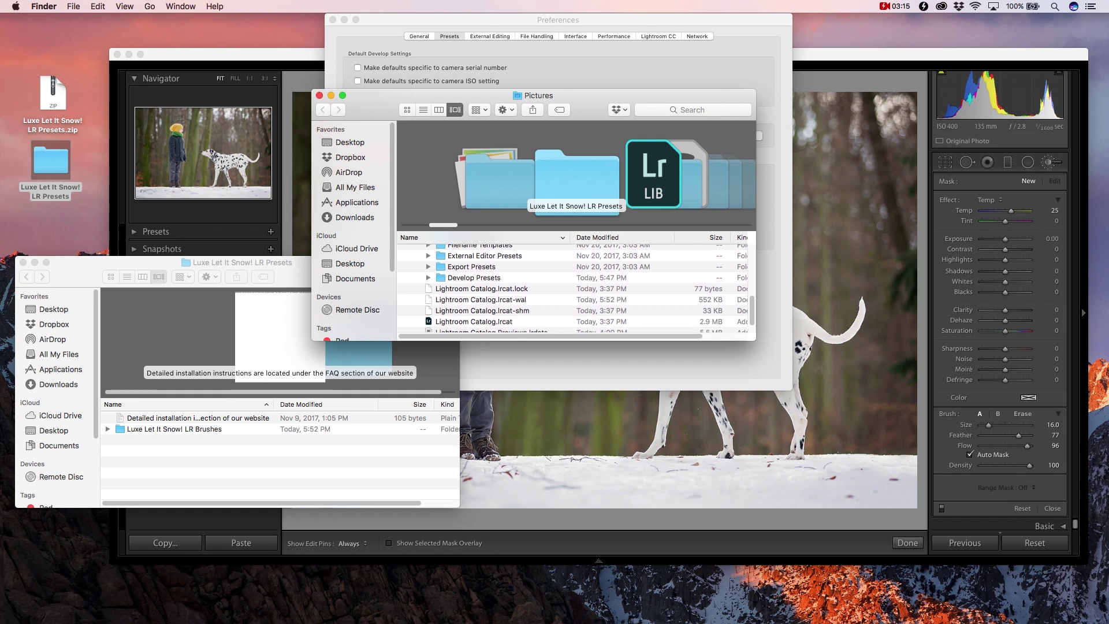
scroll(576, 288, up, 6)
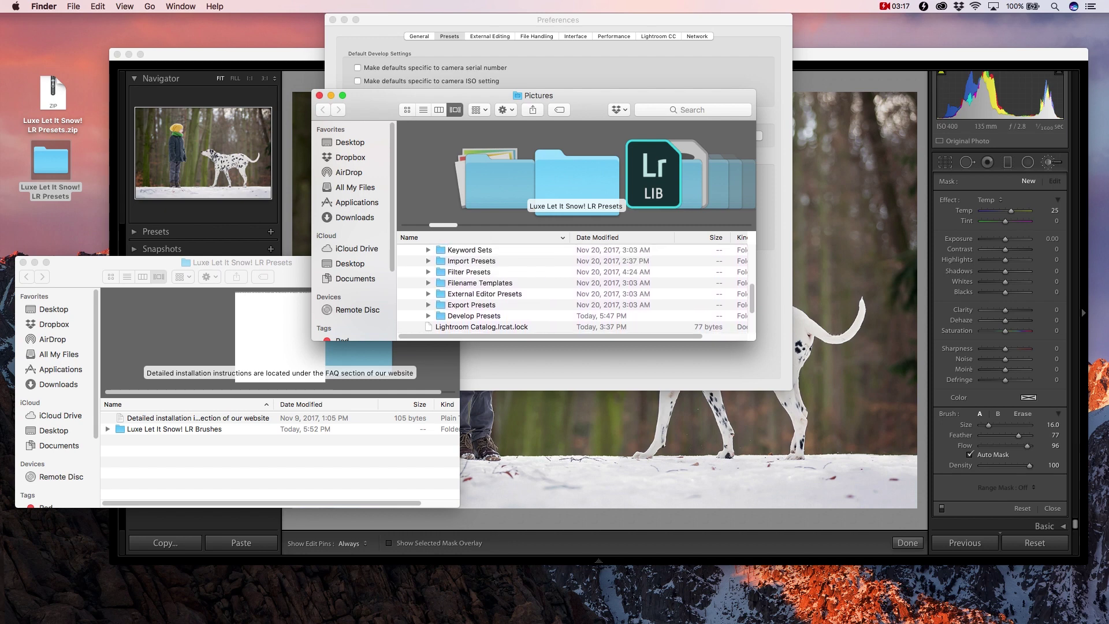
scroll(576, 283, up, 3)
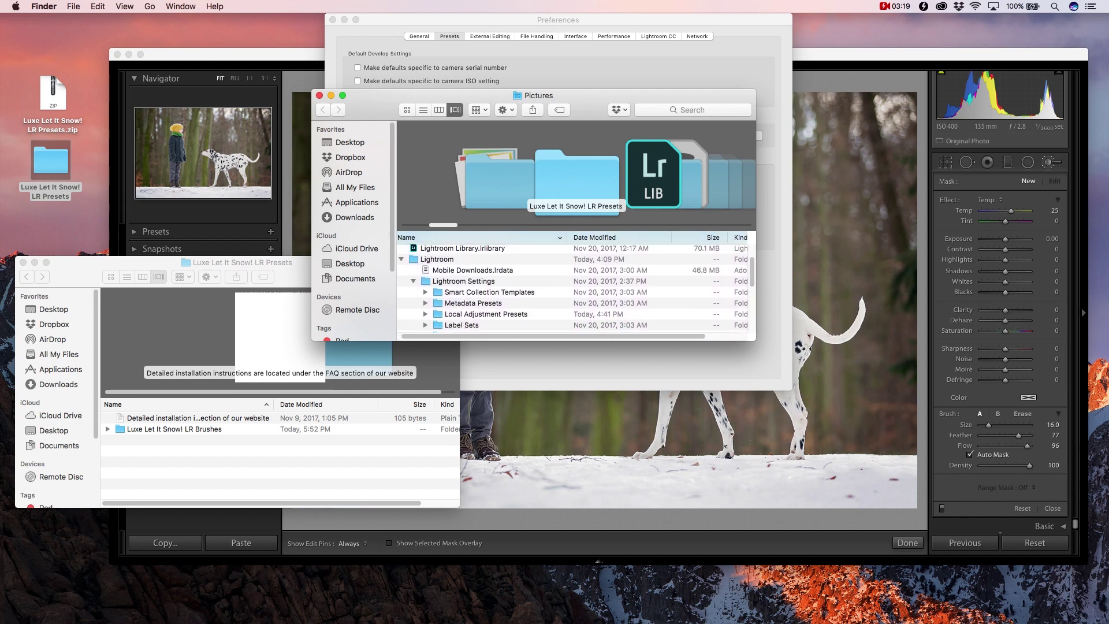
click(486, 311)
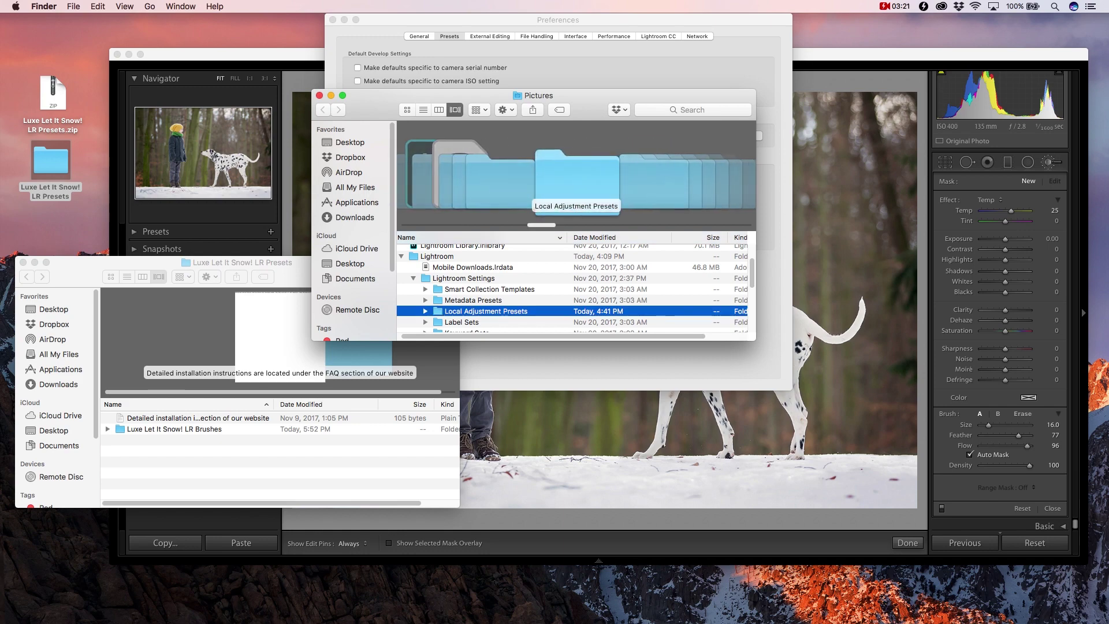
click(248, 462)
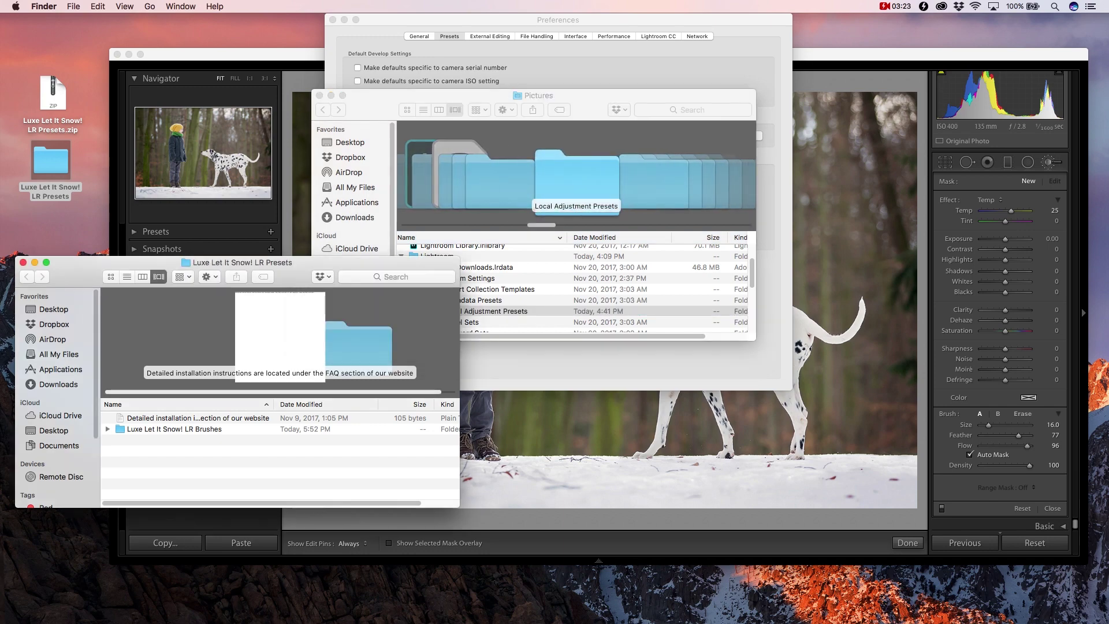
click(173, 429)
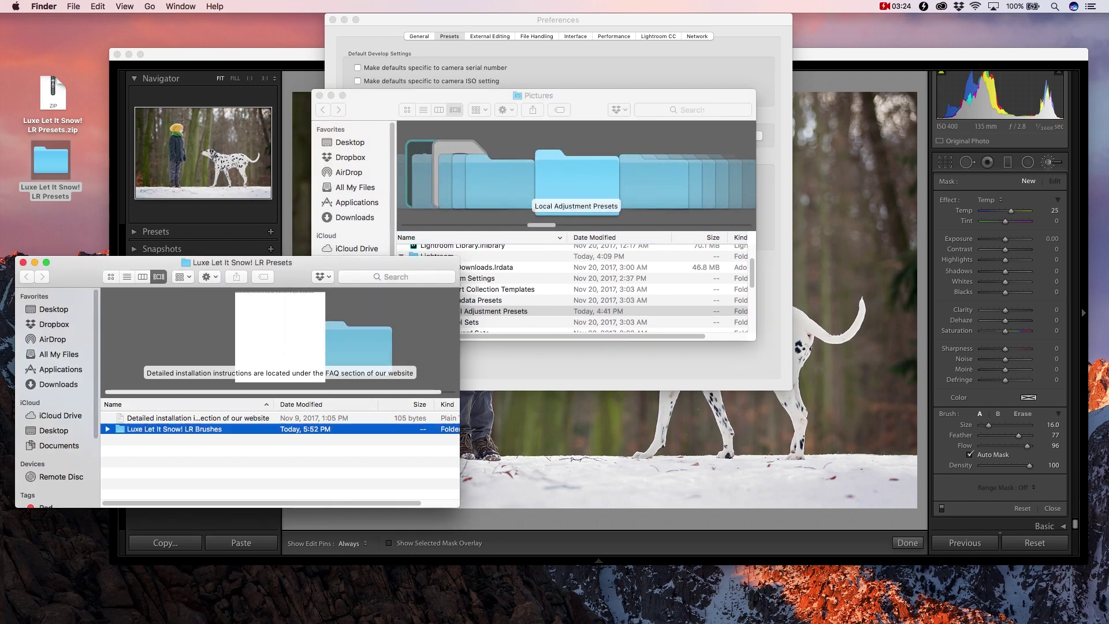
click(108, 428)
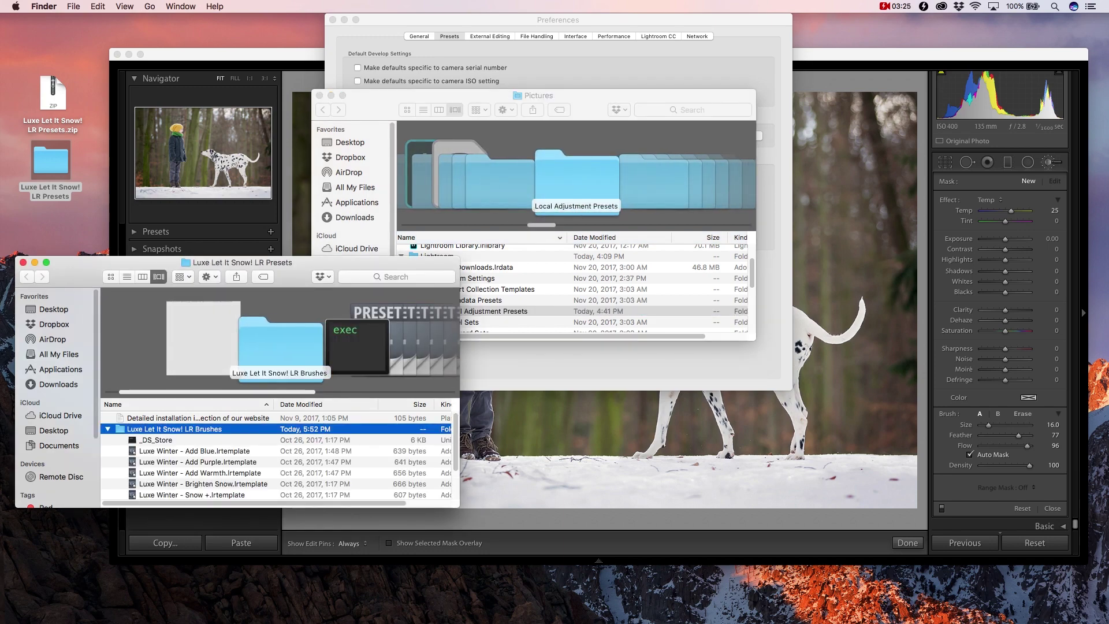
scroll(280, 450, down, 3)
scroll(280, 451, down, 2)
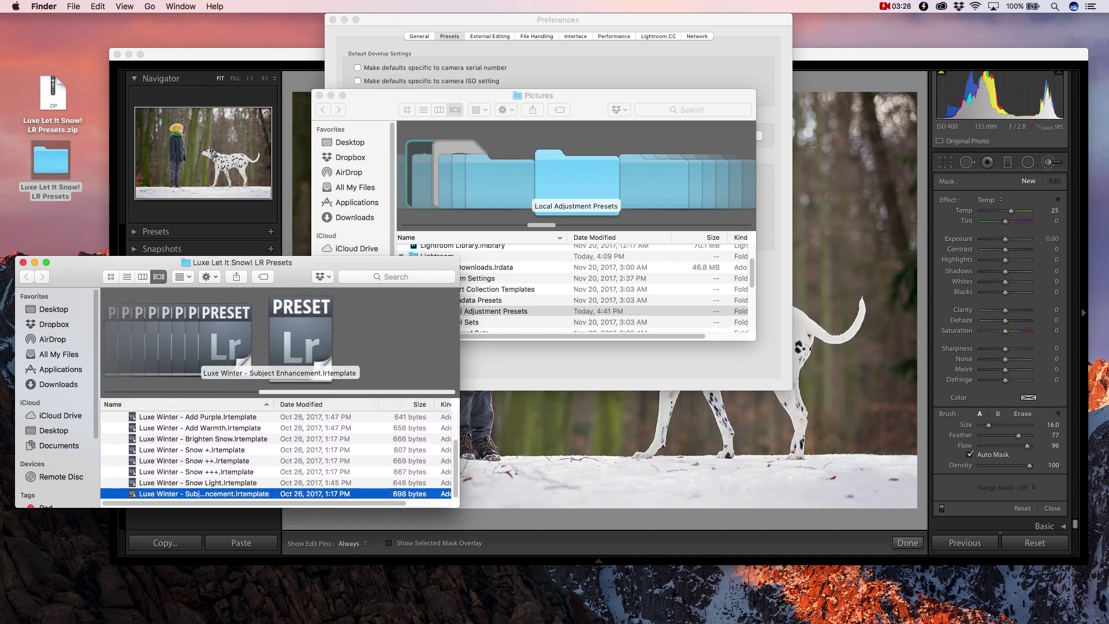
scroll(280, 456, up, 5)
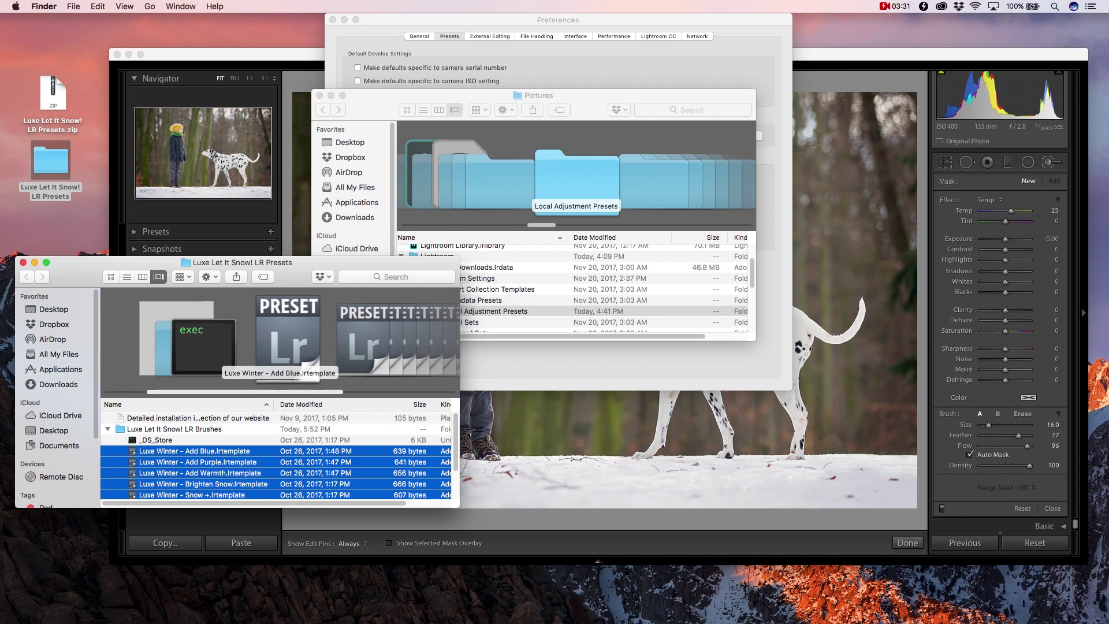
drag(132, 452, 495, 321)
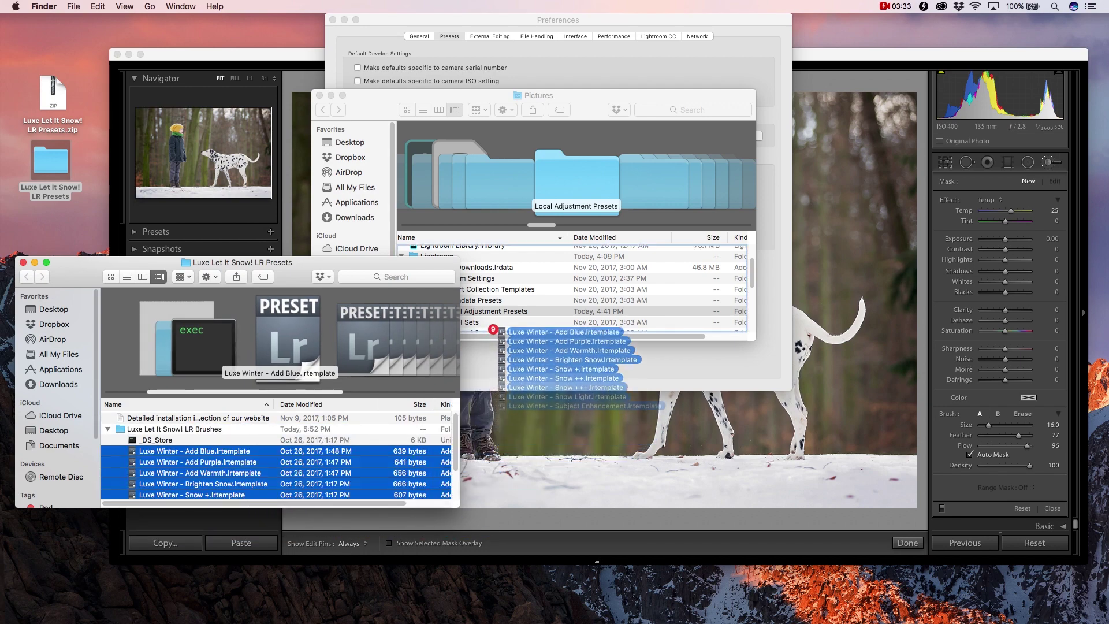
- Relaunch Lightroom and show the Develop preset folders in a full-screen window with the module picker hidden
key(Return)
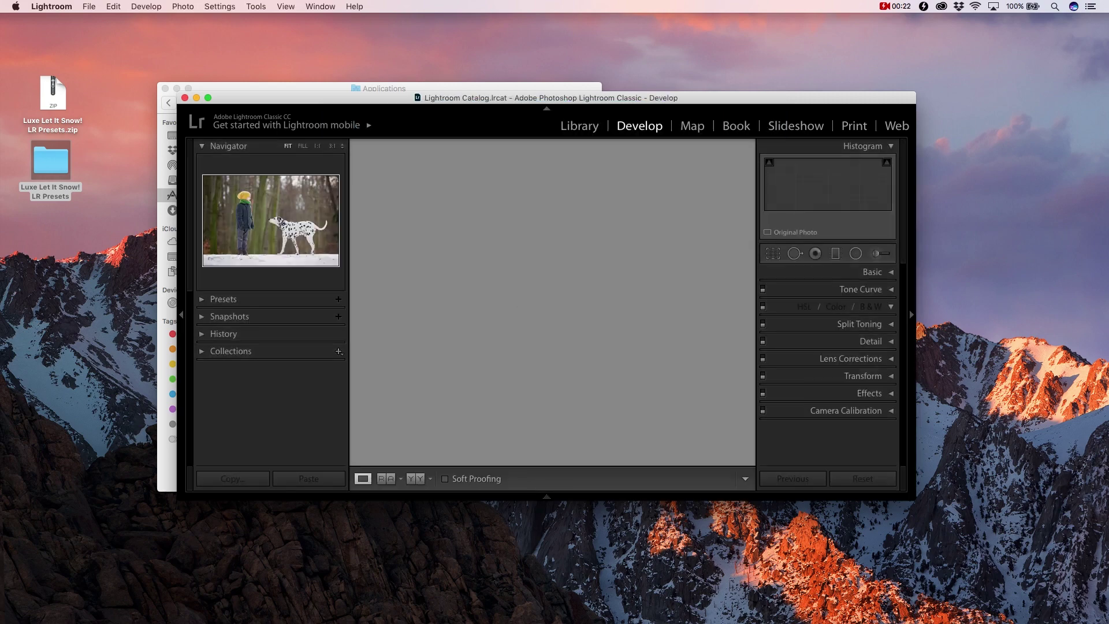
click(203, 299)
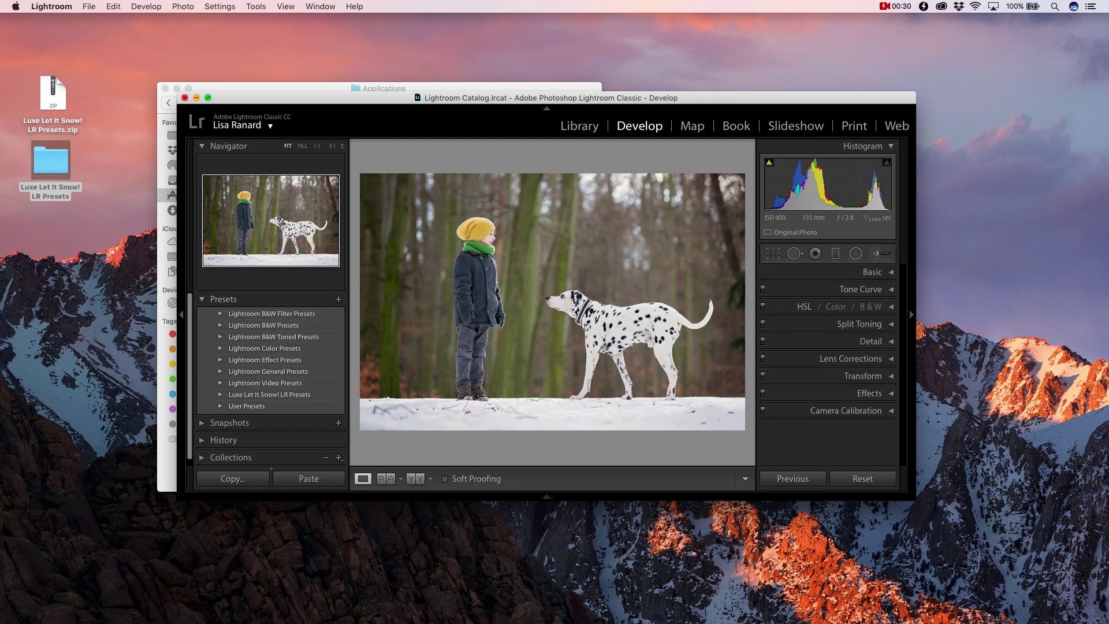
click(208, 97)
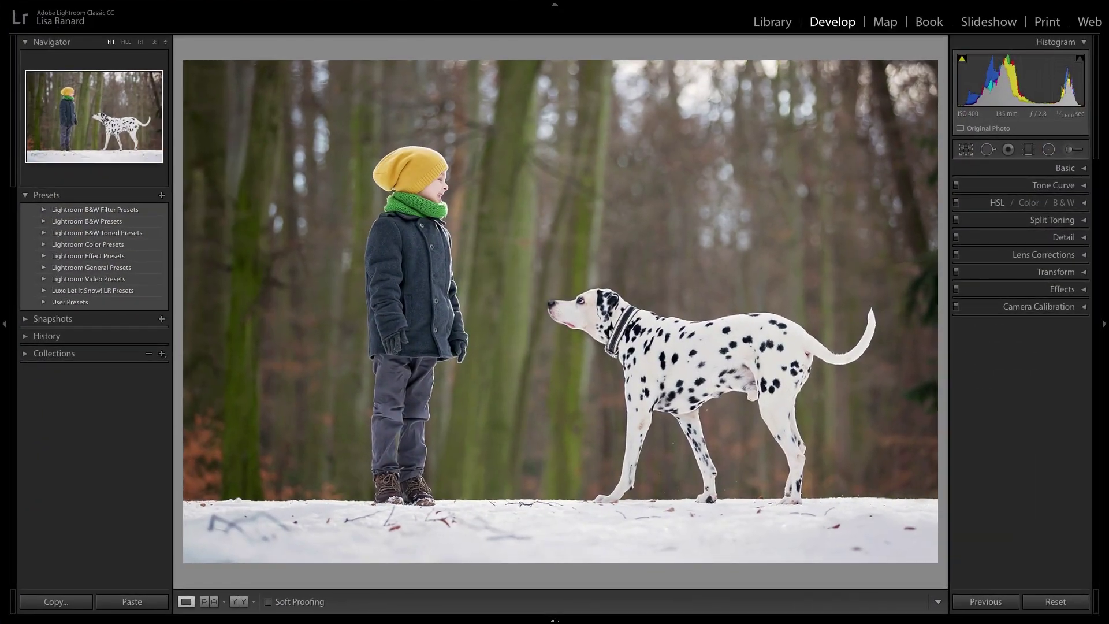
key(F5)
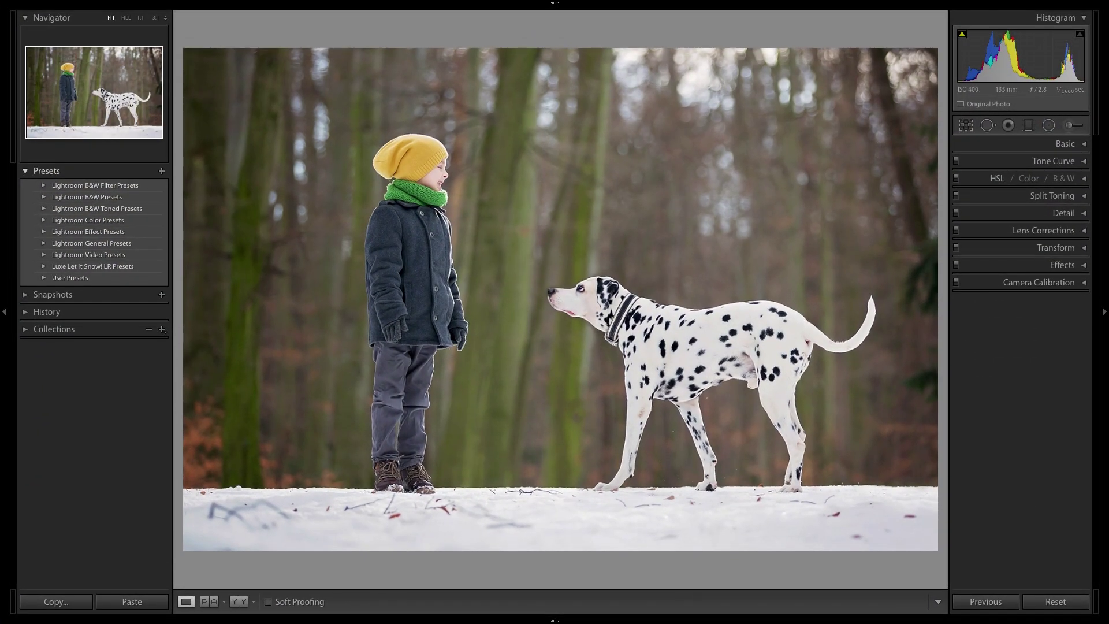
- Expand the Luxe Let It Snow! LR Presets folder and look through its tool, B&W and colour presets
click(93, 266)
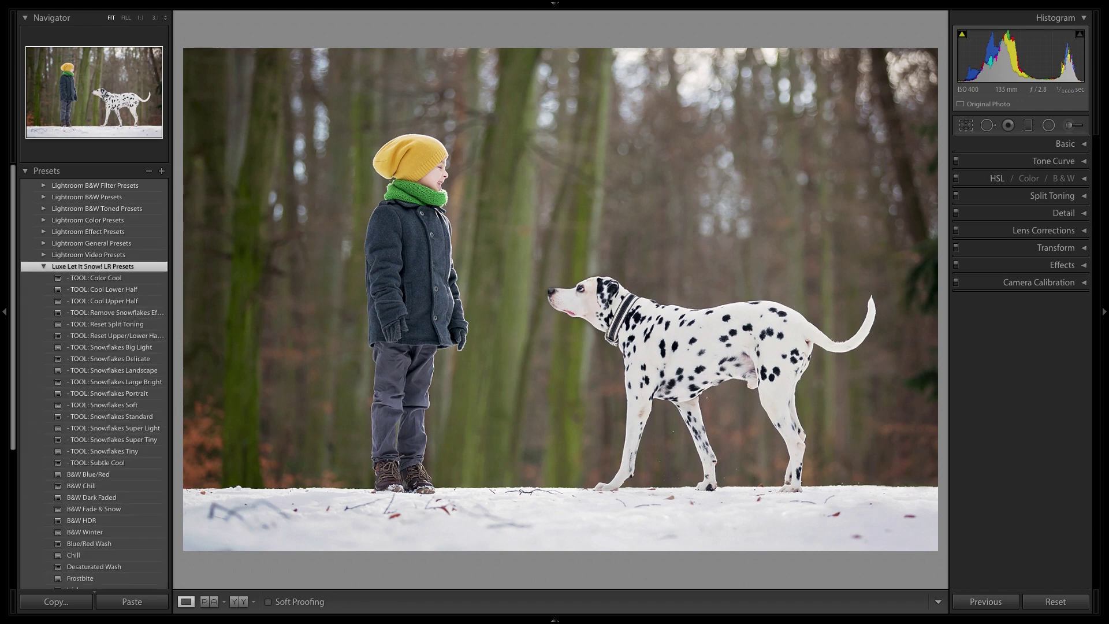
scroll(104, 394, down, 4)
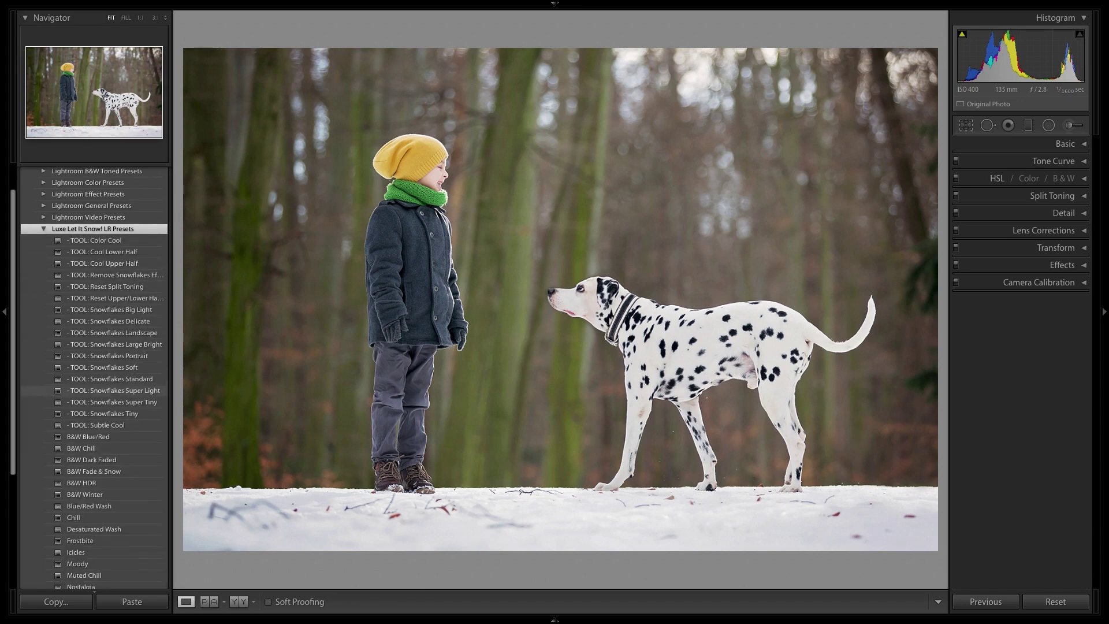
scroll(104, 394, down, 1)
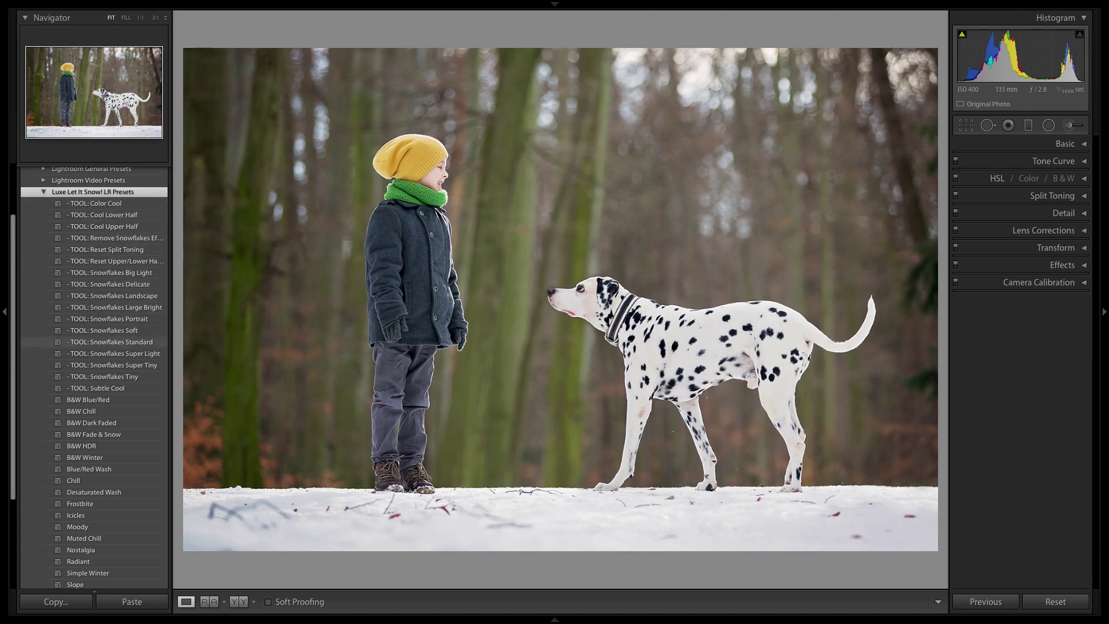
scroll(93, 339, down, 6)
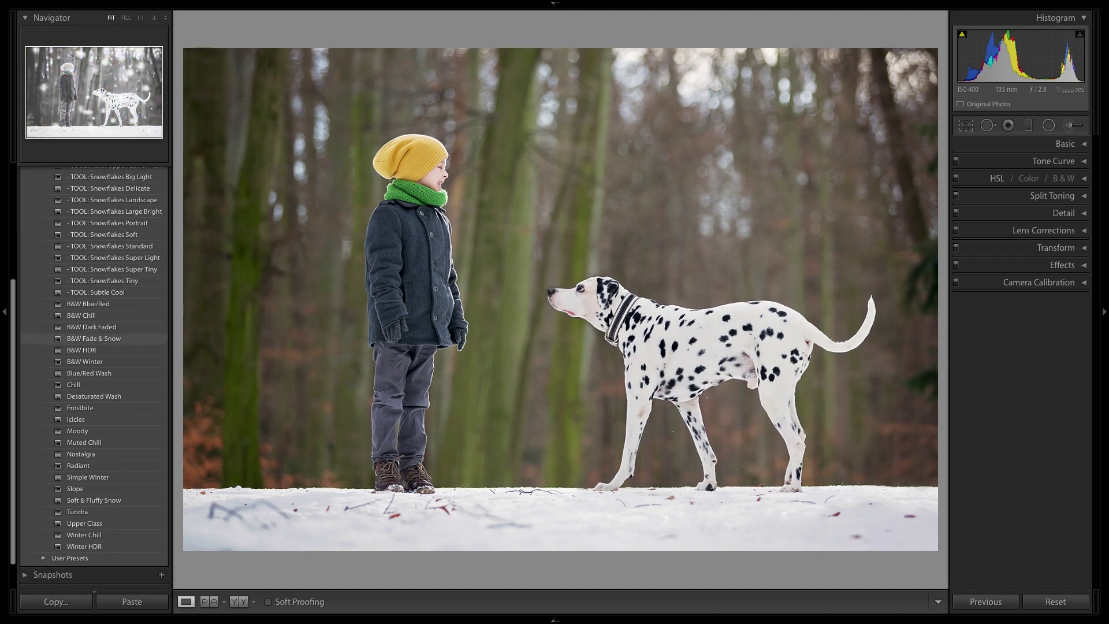
- Activate the Adjustment Brush and examine the installed Luxe Winter effect presets, keeping Temp as the effect
scroll(92, 337, up, 1)
scroll(93, 338, up, 1)
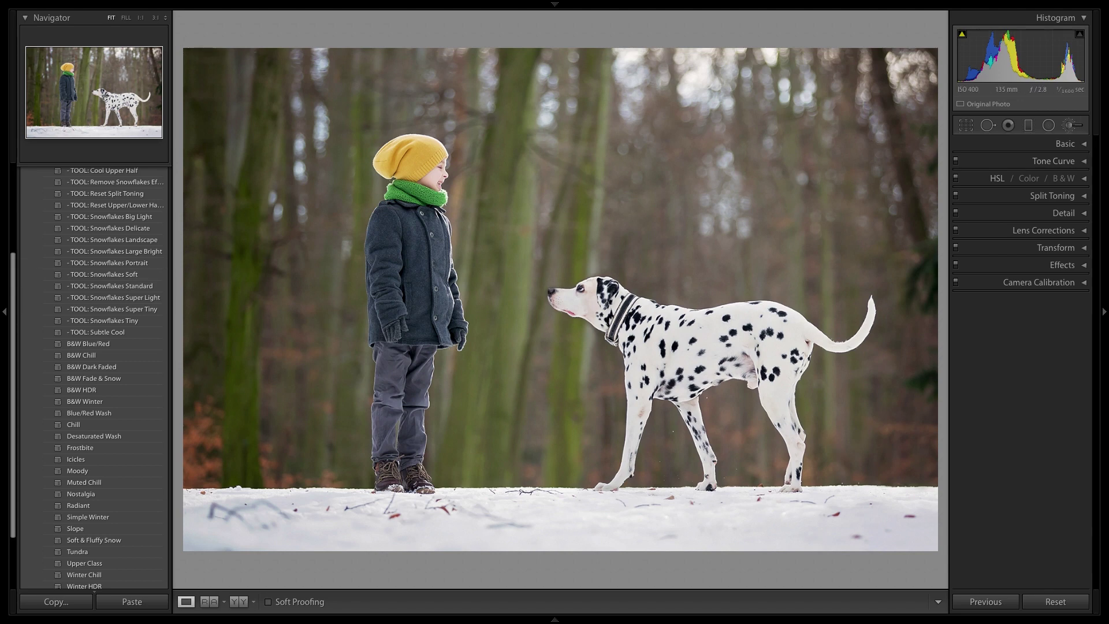
key(k)
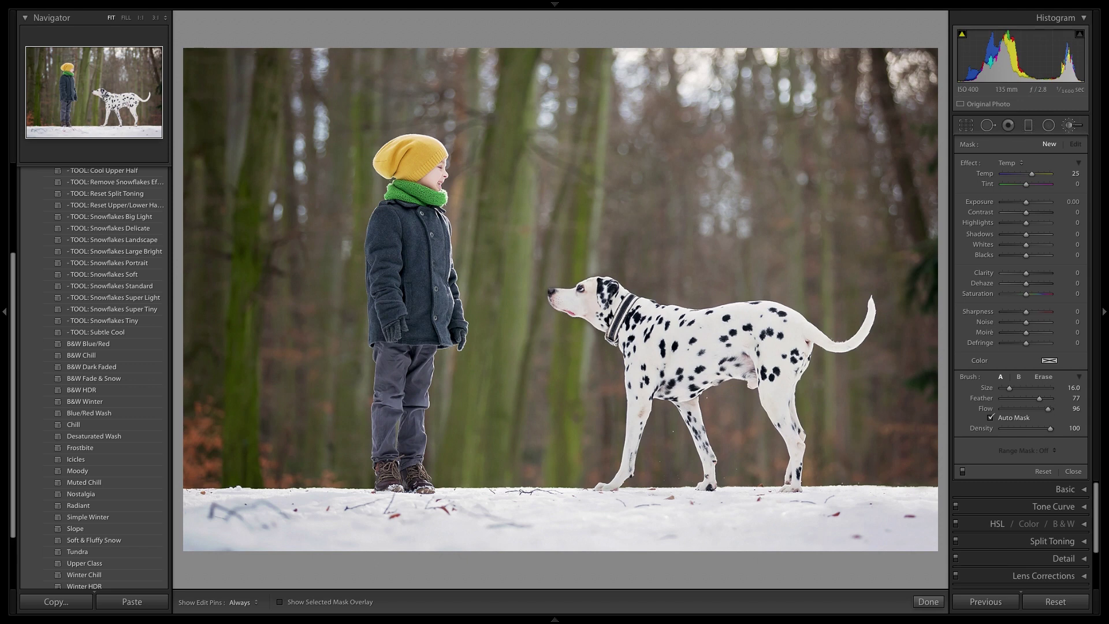
click(1009, 162)
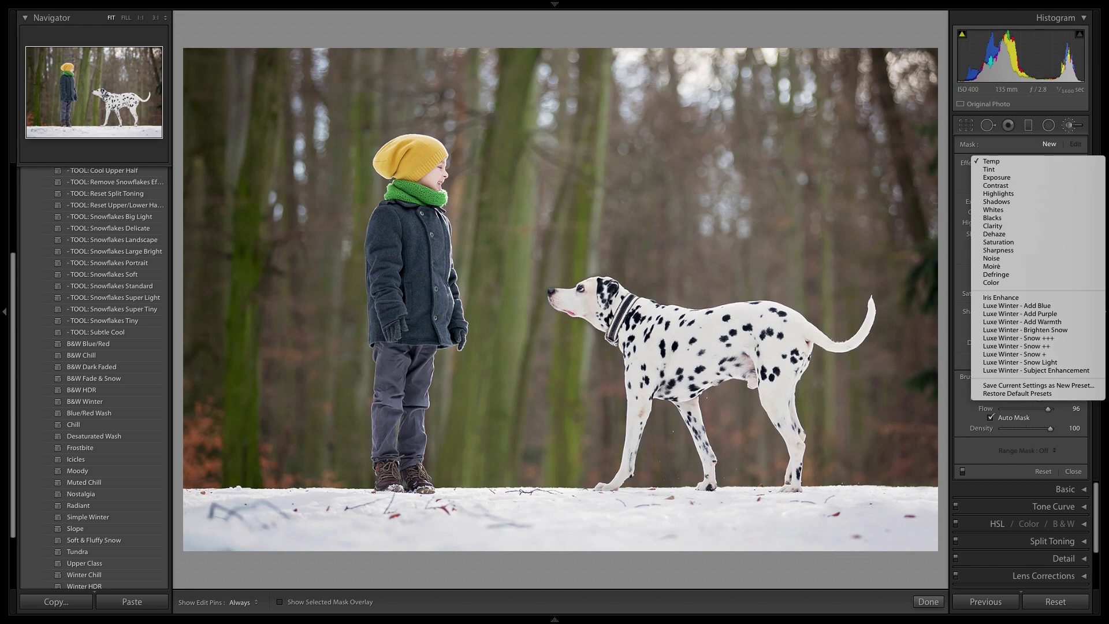
click(992, 161)
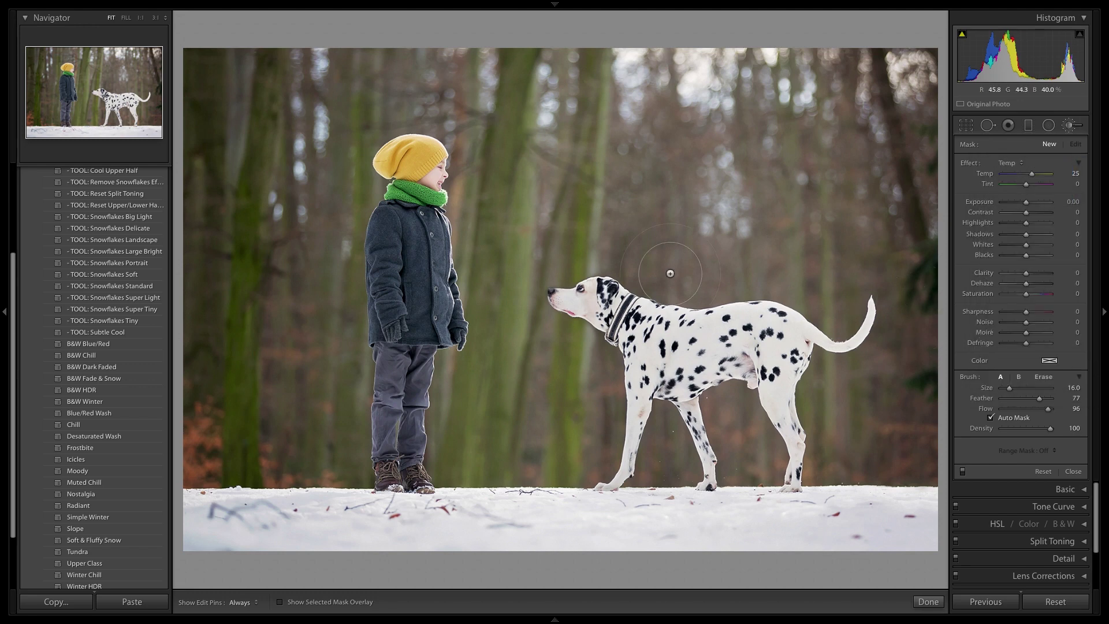
- Apply the Blue/Red Wash preset to the photo, close the Adjustment Brush and set the Basic Clarity to 0
scroll(110, 254, up, 2)
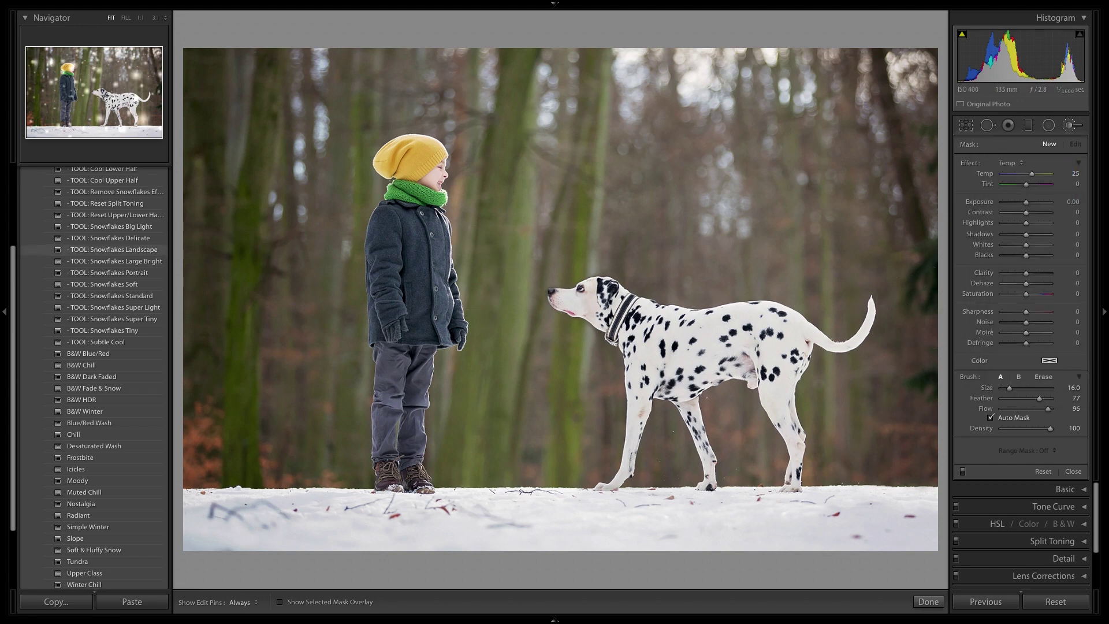
scroll(110, 251, up, 1)
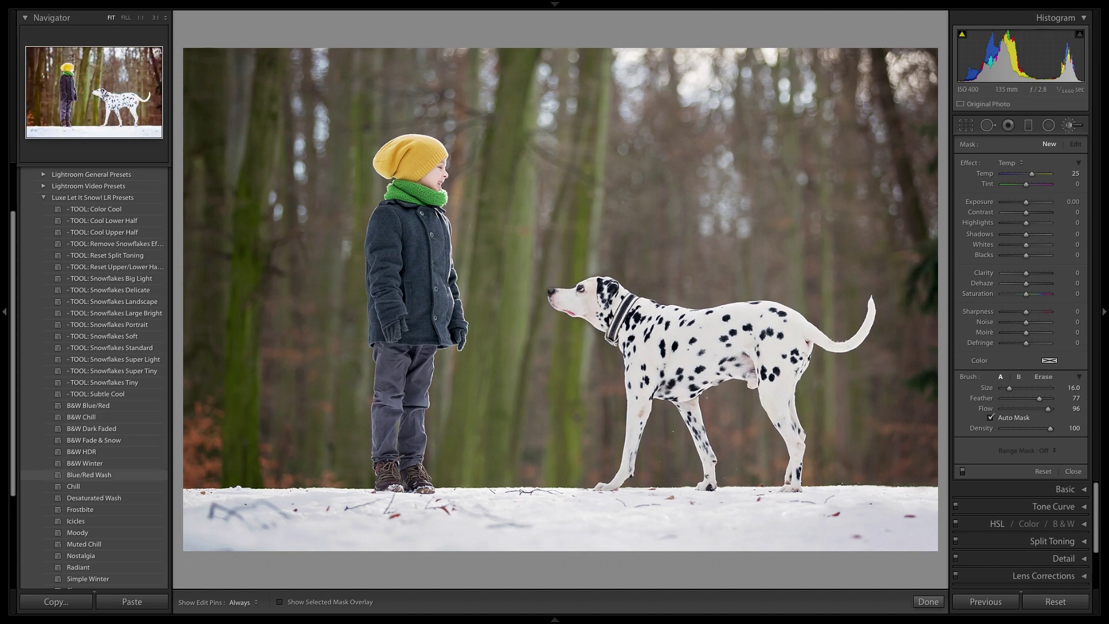
click(89, 474)
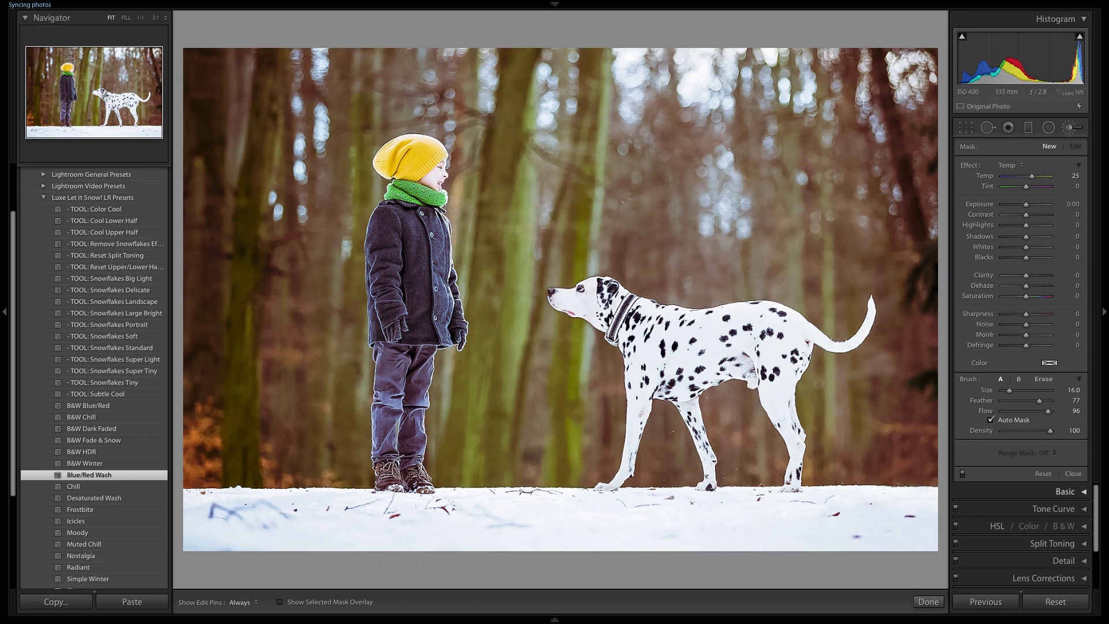
click(1066, 492)
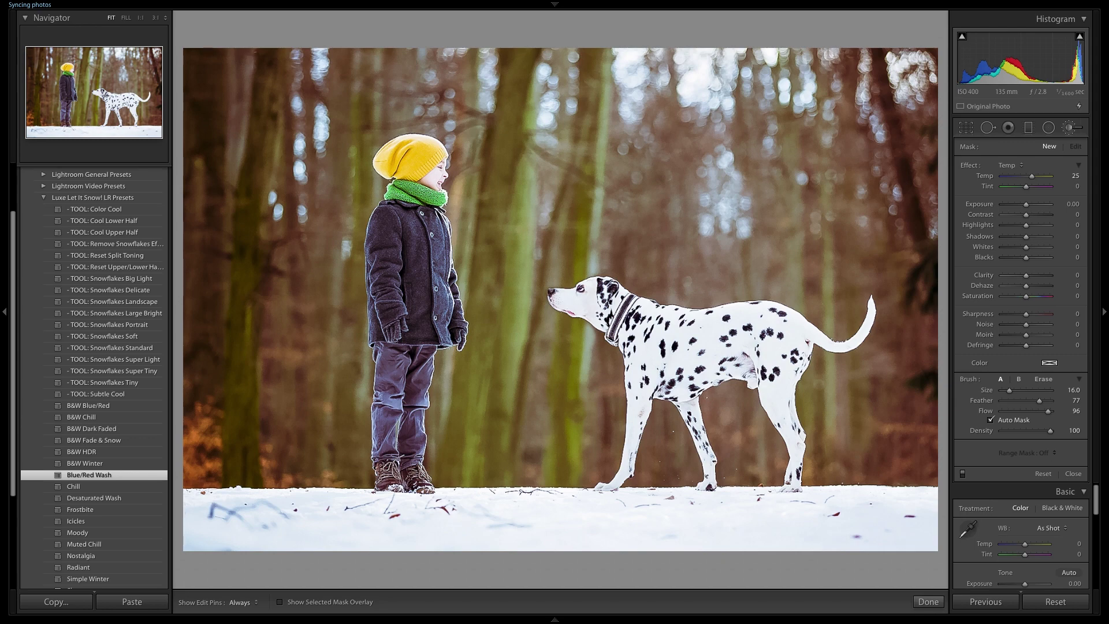
key(k)
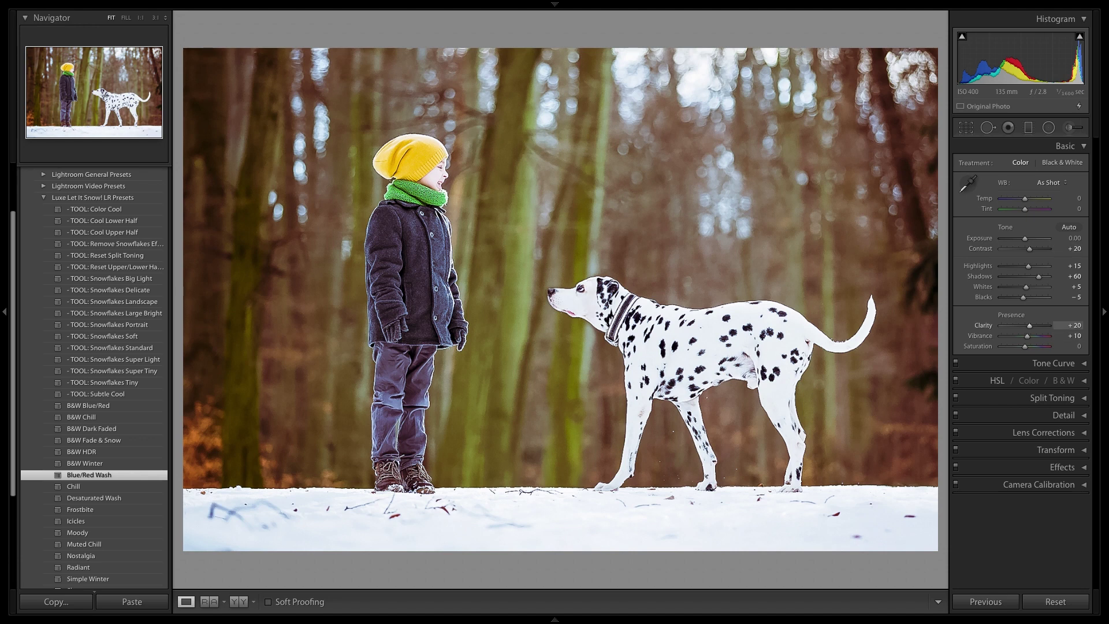
drag(1073, 325, 1065, 326)
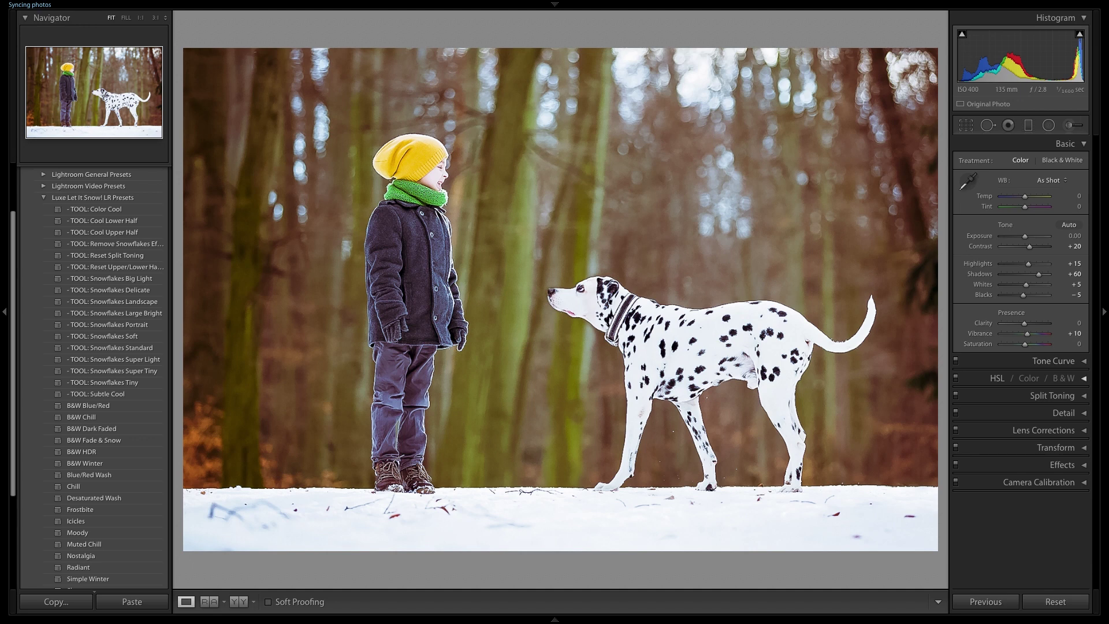
- Set the sharpening Amount to 60 and the Luminance noise reduction to 23
click(1064, 413)
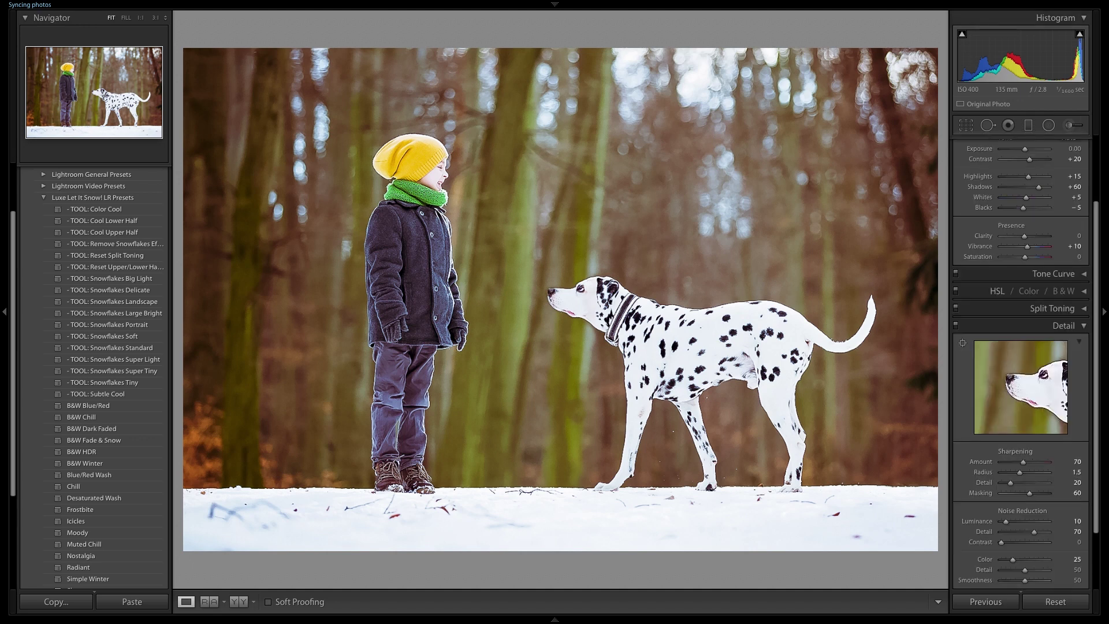
scroll(1078, 419, down, 2)
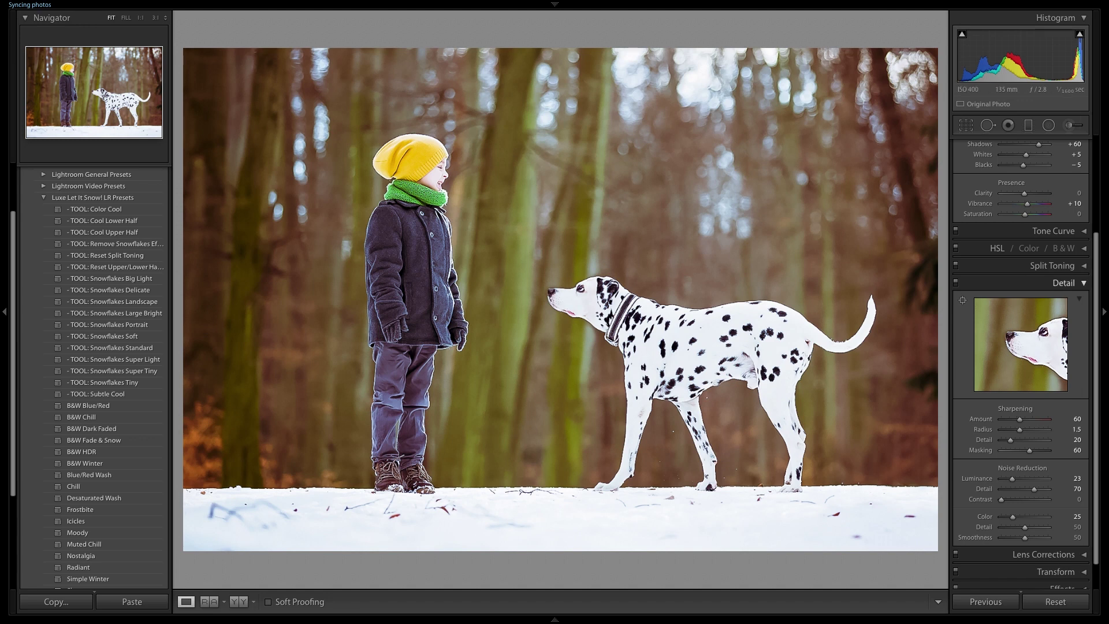
click(1063, 283)
- Set the Post-Crop Vignetting Amount to -30 and apply the Snowflakes Delicate tool preset
click(1063, 464)
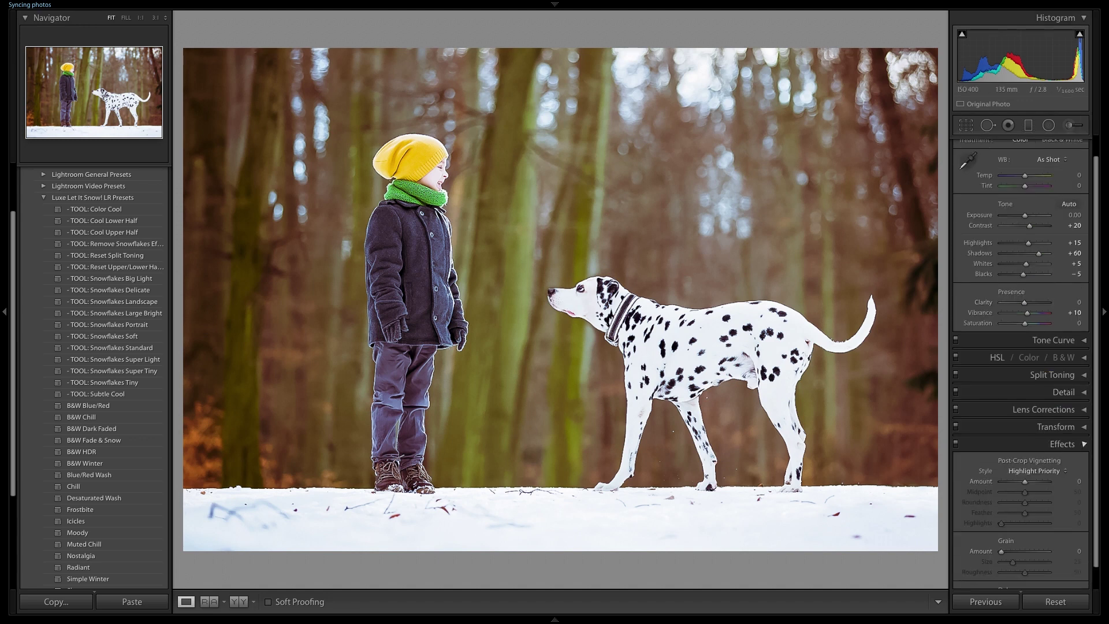
scroll(1020, 451, down, 1)
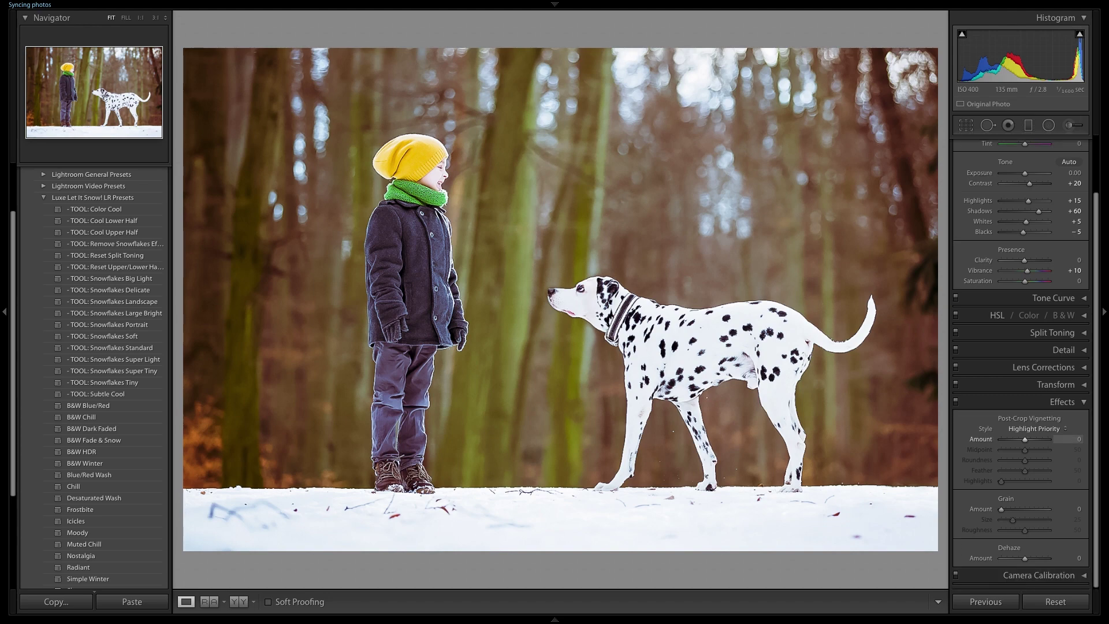
drag(1024, 440, 1018, 440)
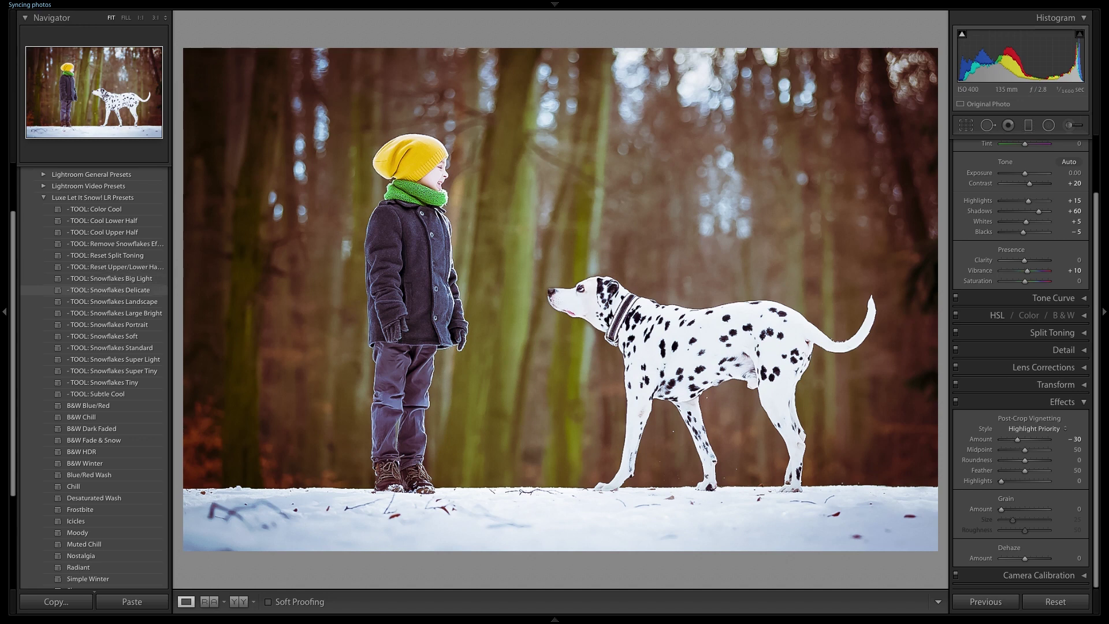
click(108, 290)
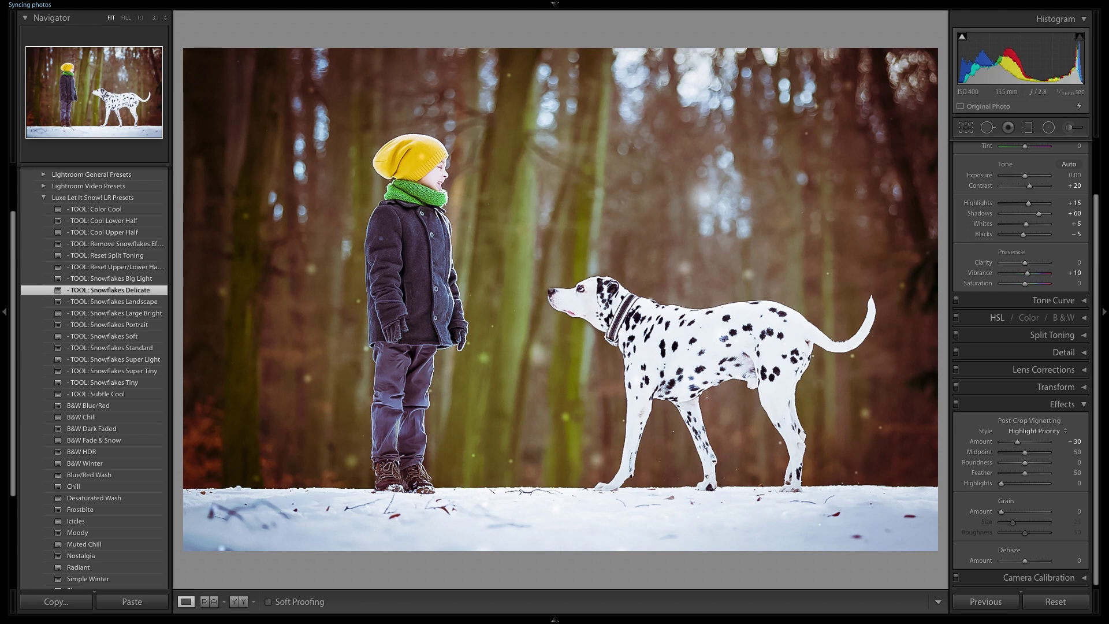
- Paint the Luxe Winter - Add Blue brush effect over the forest background, using brush sizes 48 and 25
scroll(1020, 346, up, 2)
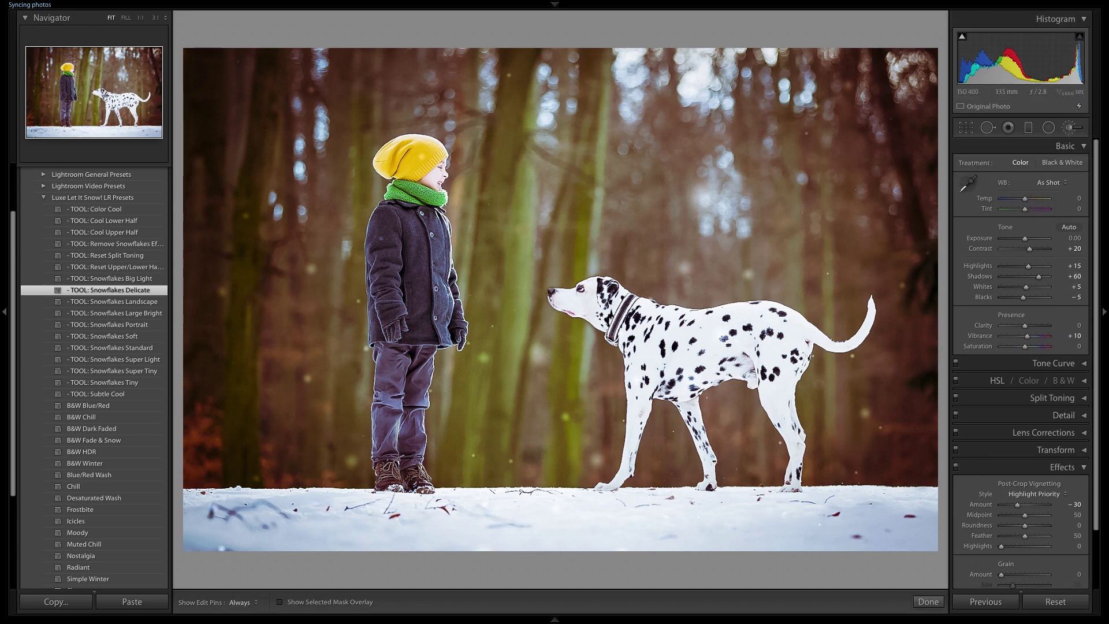
key(k)
click(1008, 165)
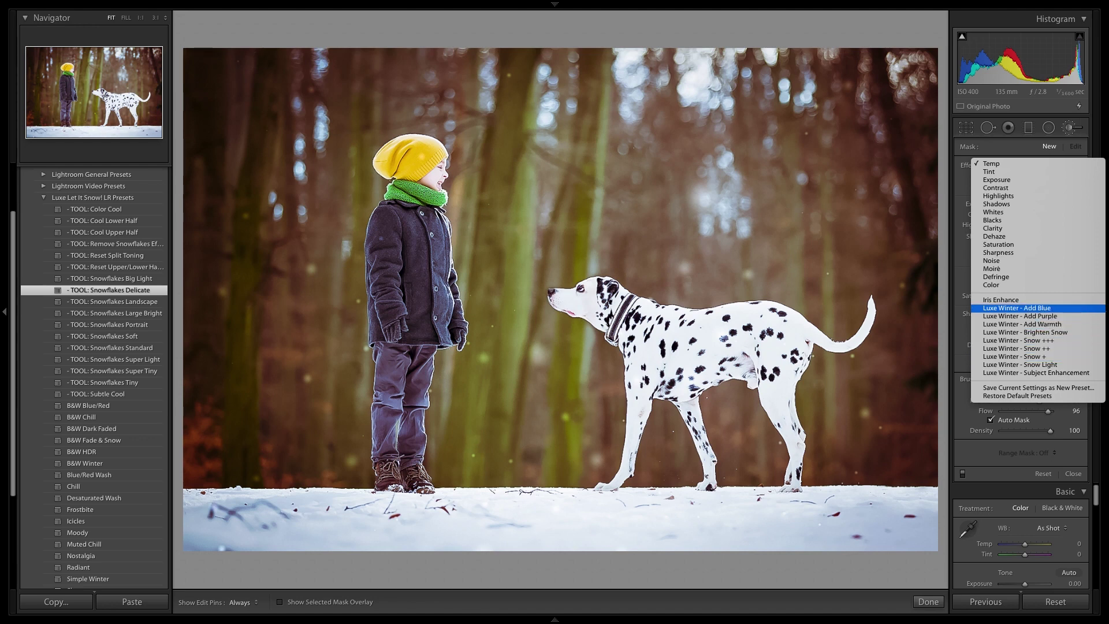
click(1017, 308)
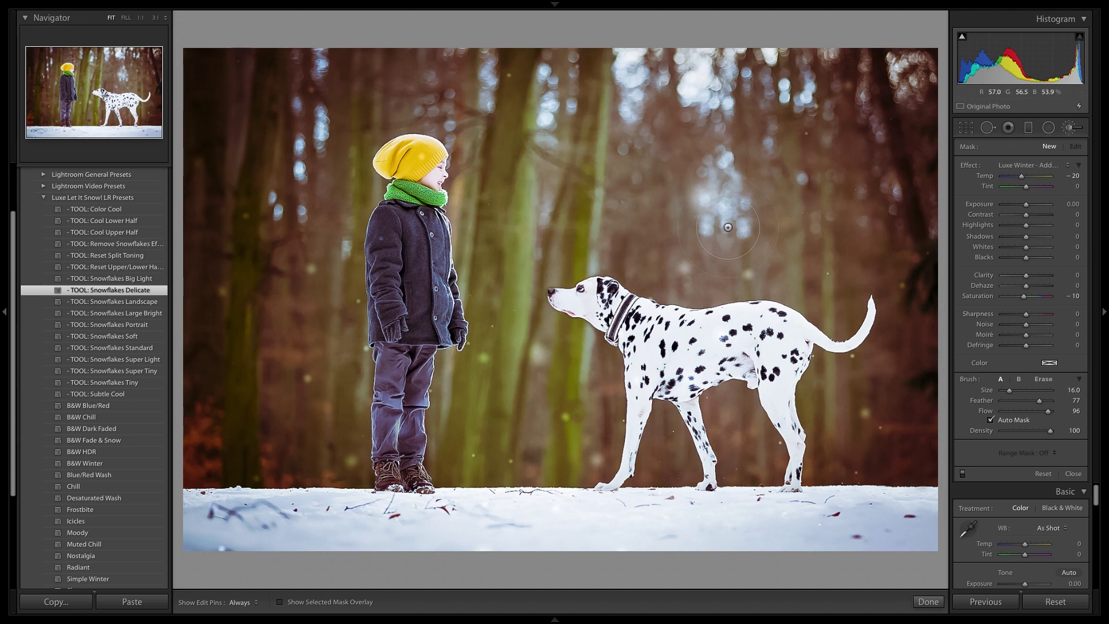
scroll(717, 190, up, 10)
scroll(713, 202, up, 8)
scroll(710, 228, down, 5)
key(h)
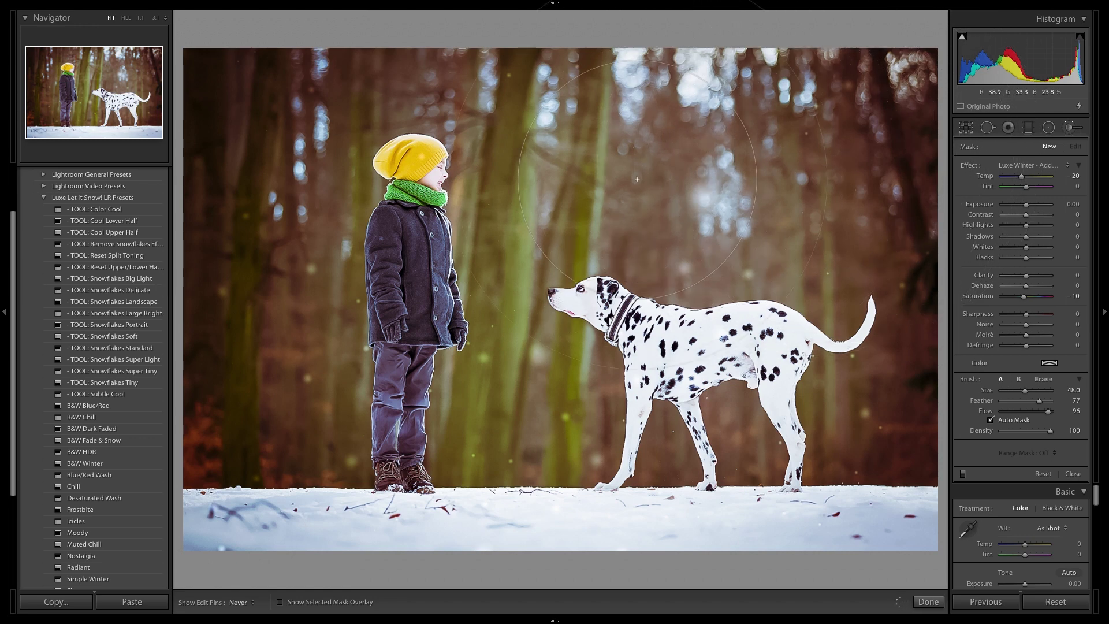
key(h)
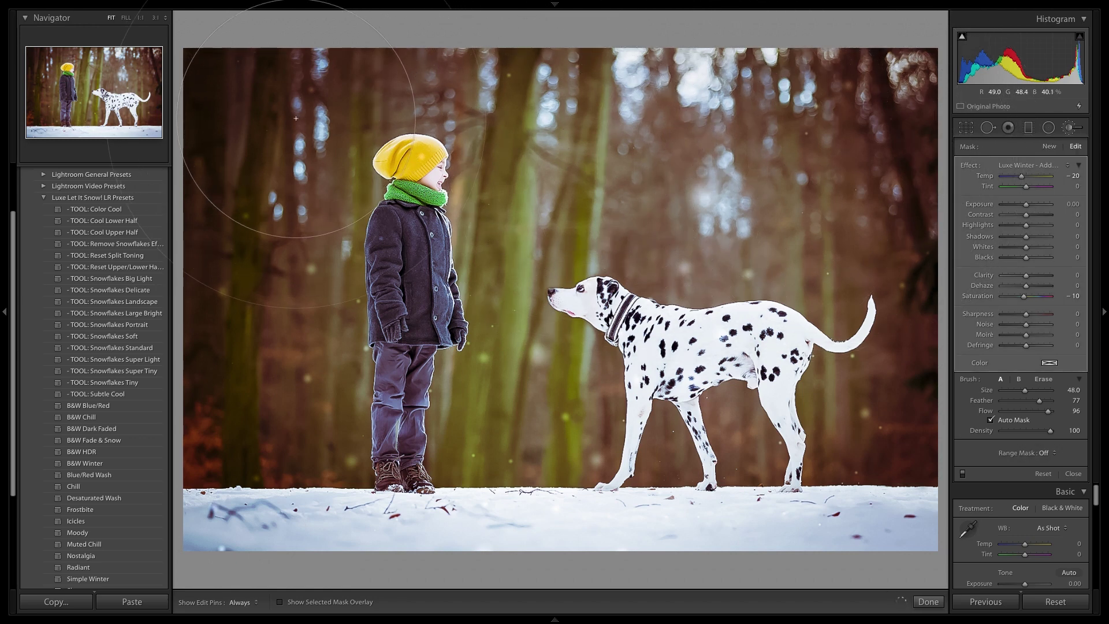
key(h)
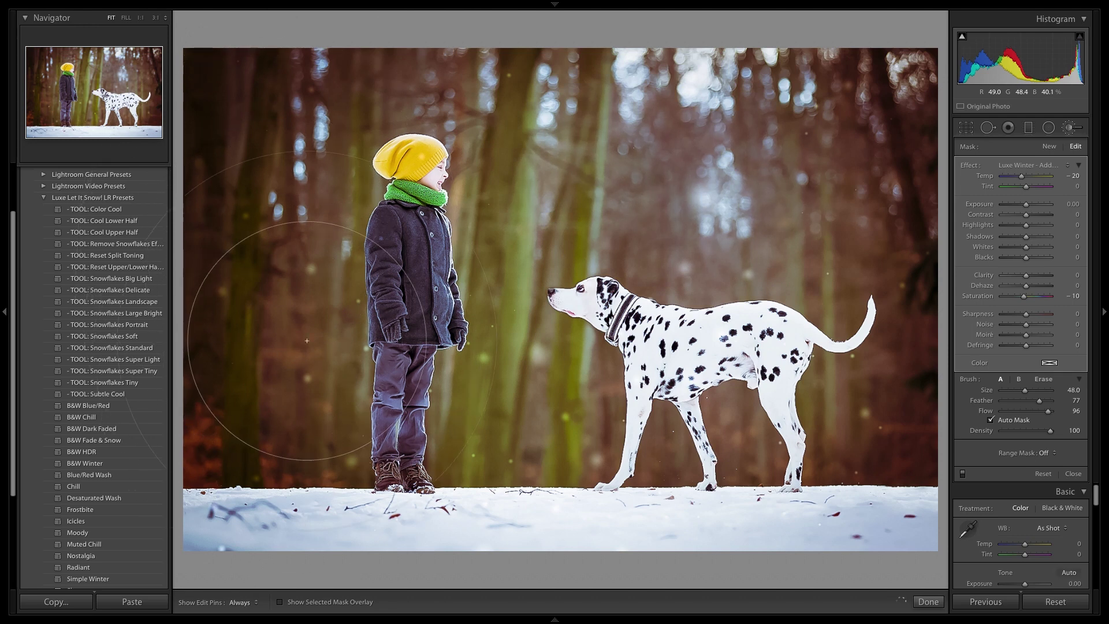
drag(824, 168, 653, 151)
scroll(652, 152, down, 5)
key(h)
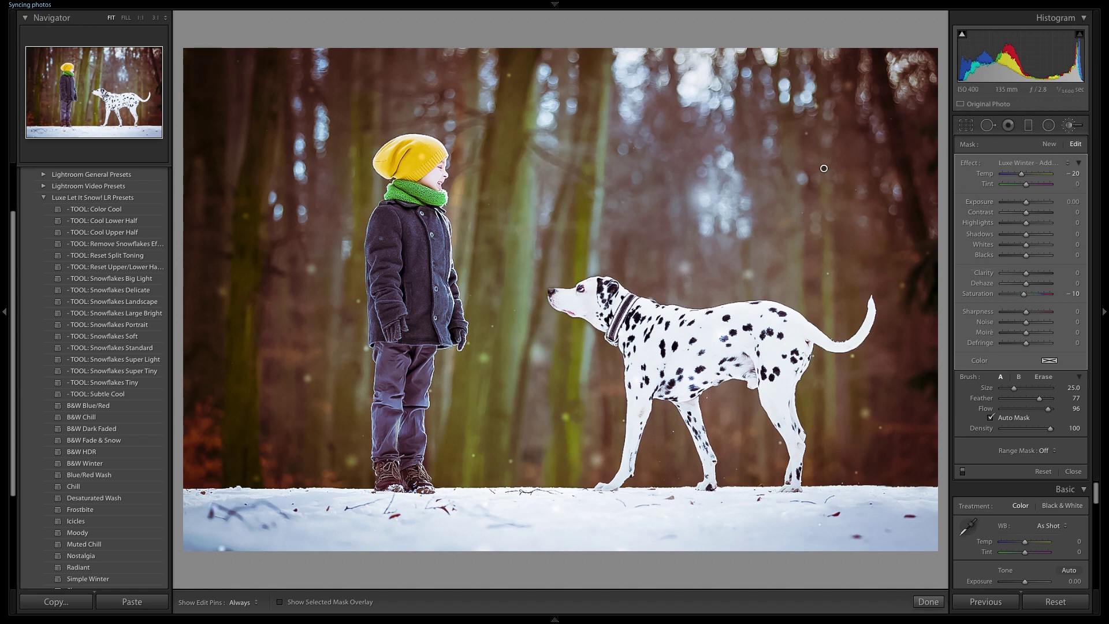
- Create a new brush mask with the Luxe Winter - Brighten Snow effect, painting over the forest background and the snowy ground
key(k)
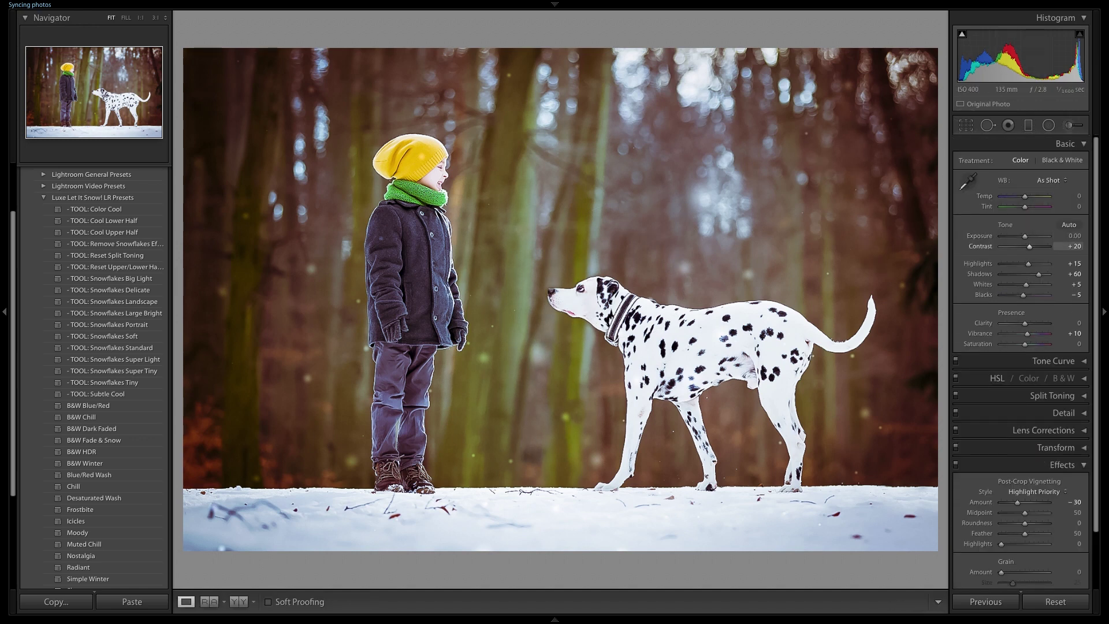
key(k)
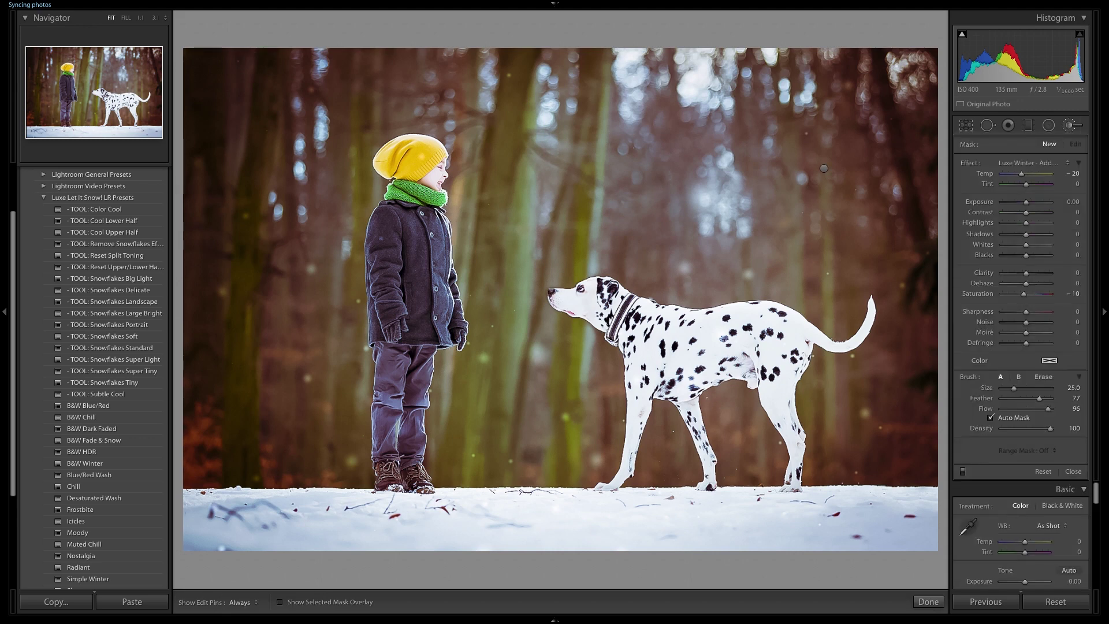
click(1031, 163)
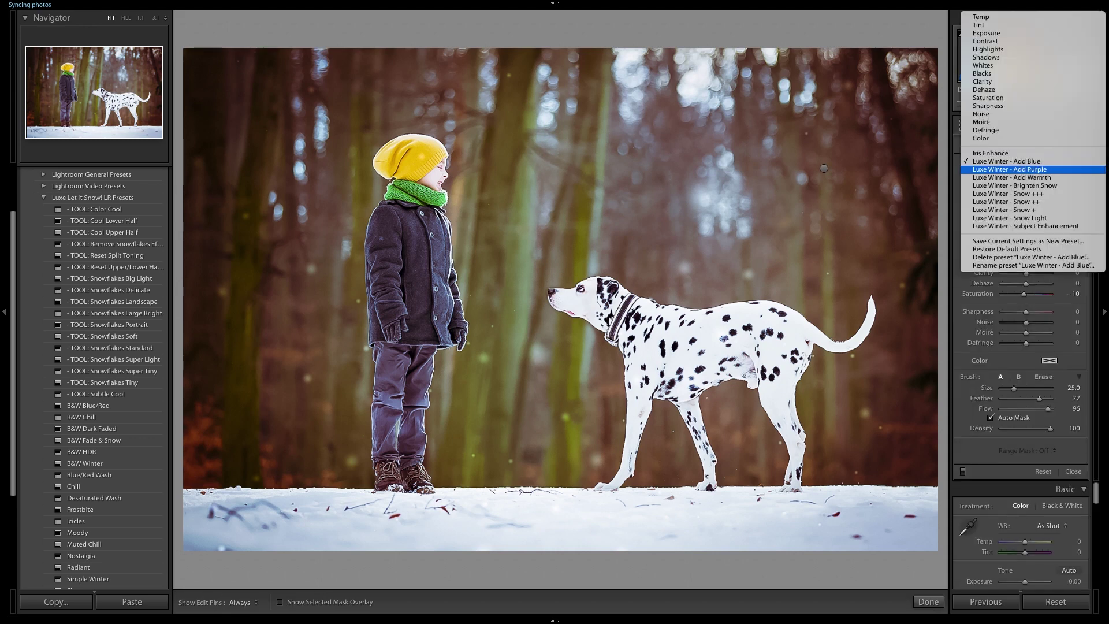
key(Down)
key(Down)
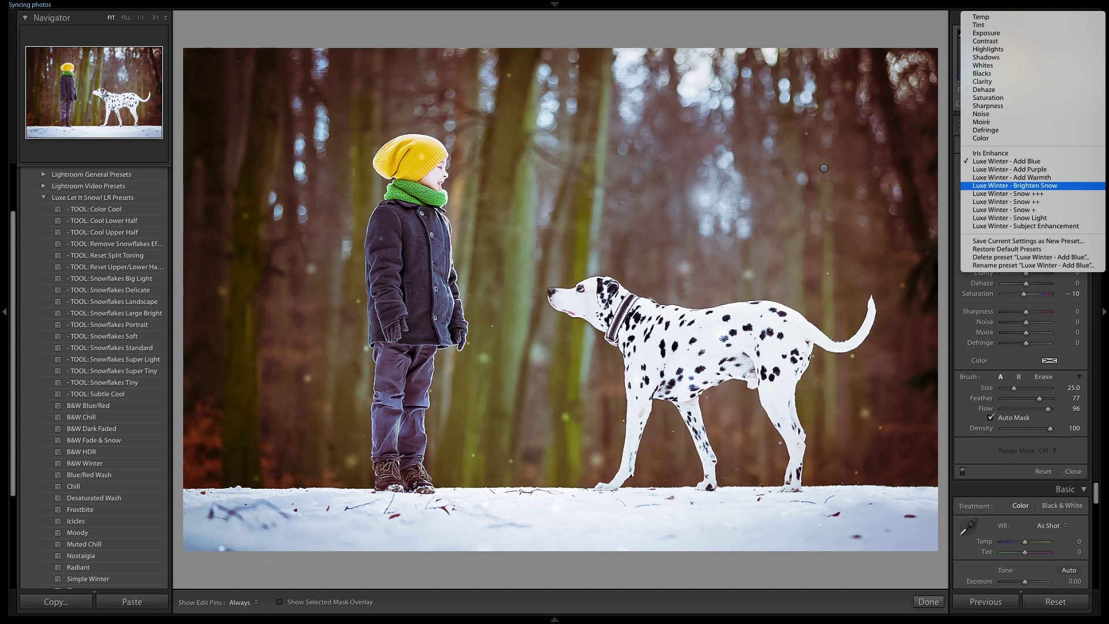
key(Return)
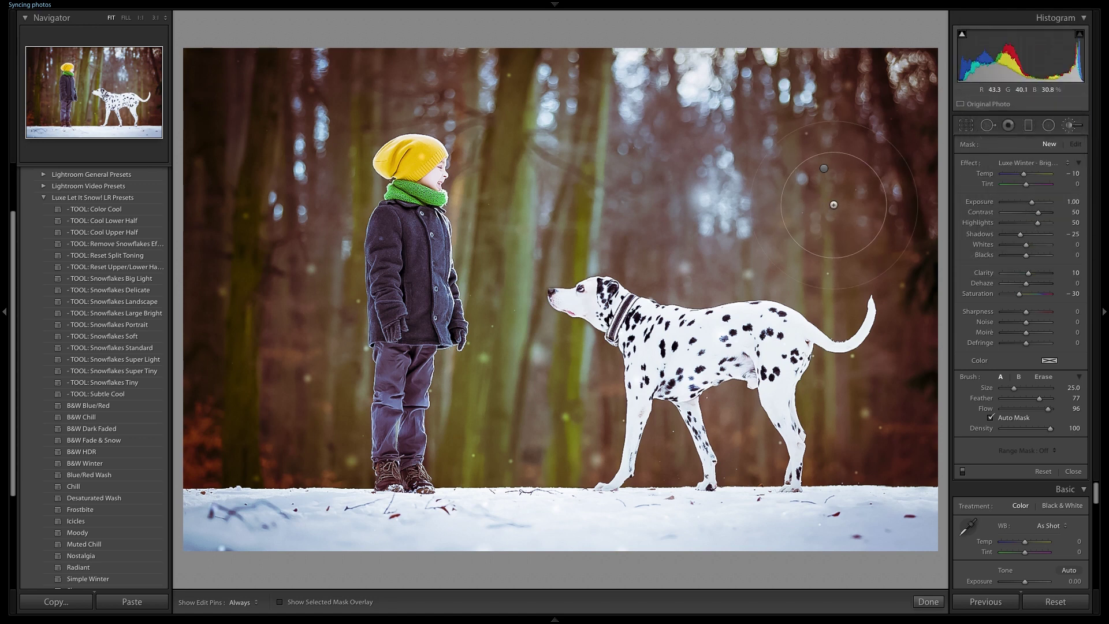
mouse_move(312, 379)
mouse_down()
mouse_move(282, 252)
mouse_move(305, 160)
mouse_move(286, 142)
mouse_up()
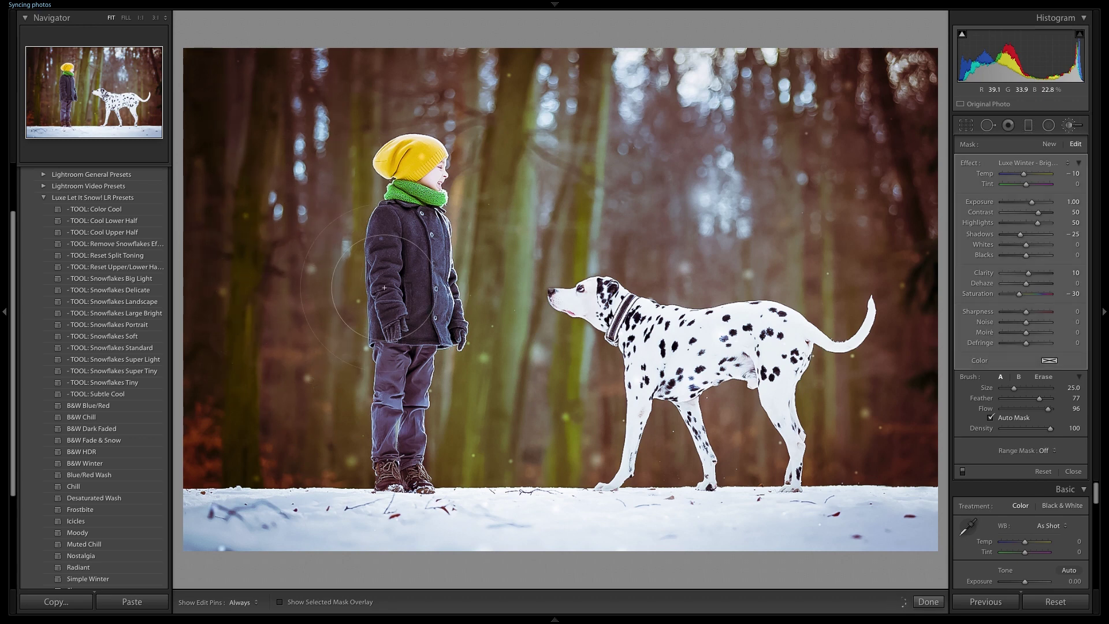
mouse_move(504, 422)
mouse_down()
mouse_move(509, 339)
mouse_move(494, 253)
mouse_up()
key(h)
key(h)
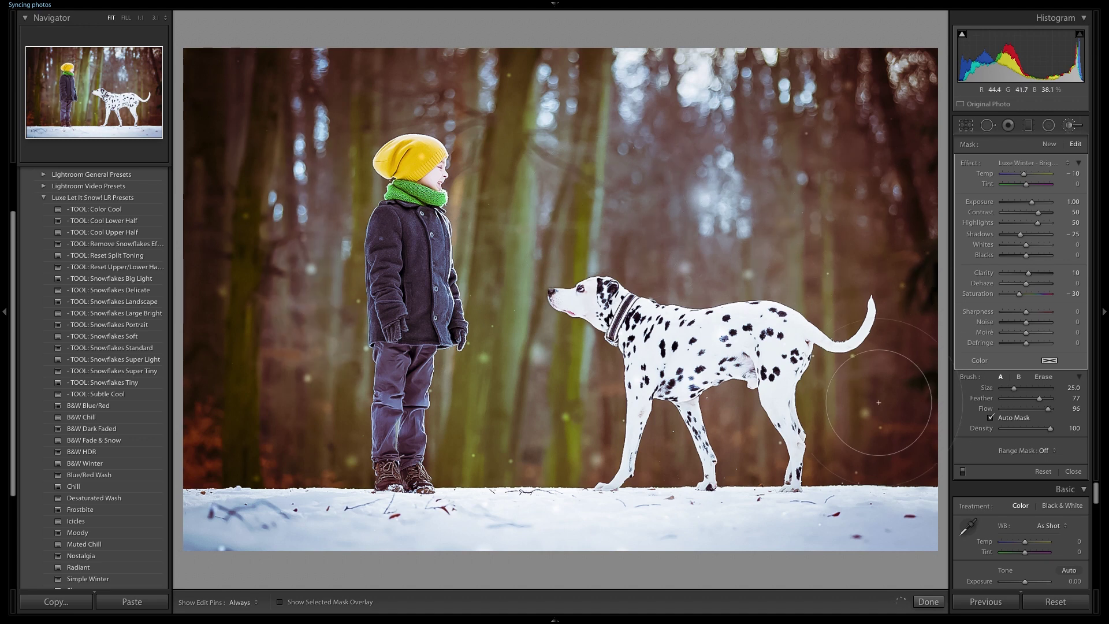
key(h)
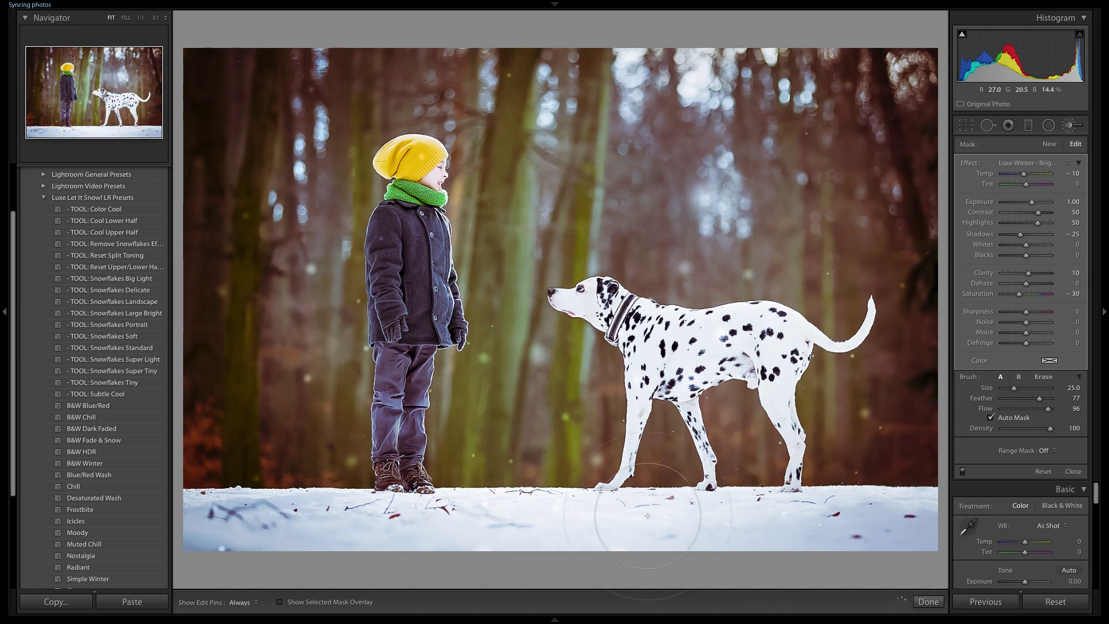
key(h)
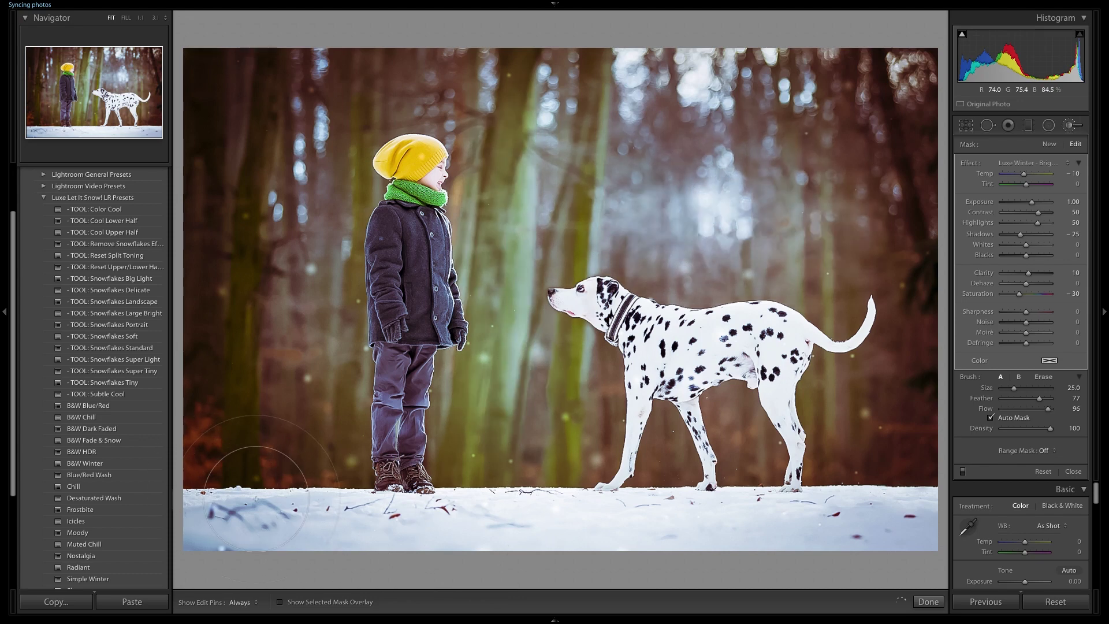
key(h)
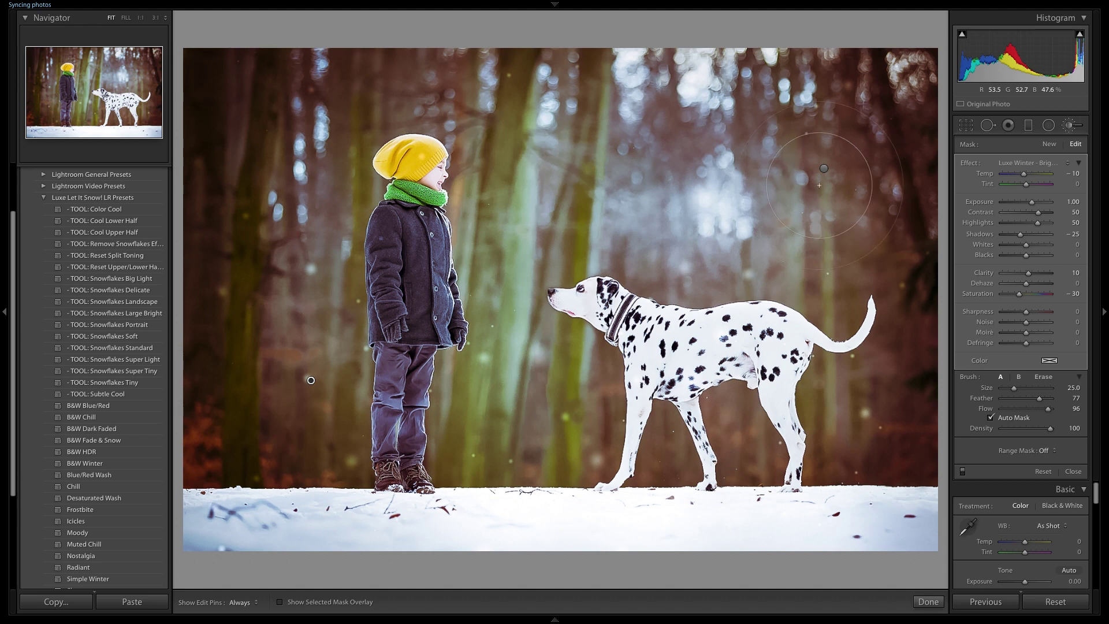
- Delete and restore the Add Blue and Brighten Snow brush masks in turn to compare the photo without each
click(823, 168)
key(Delete)
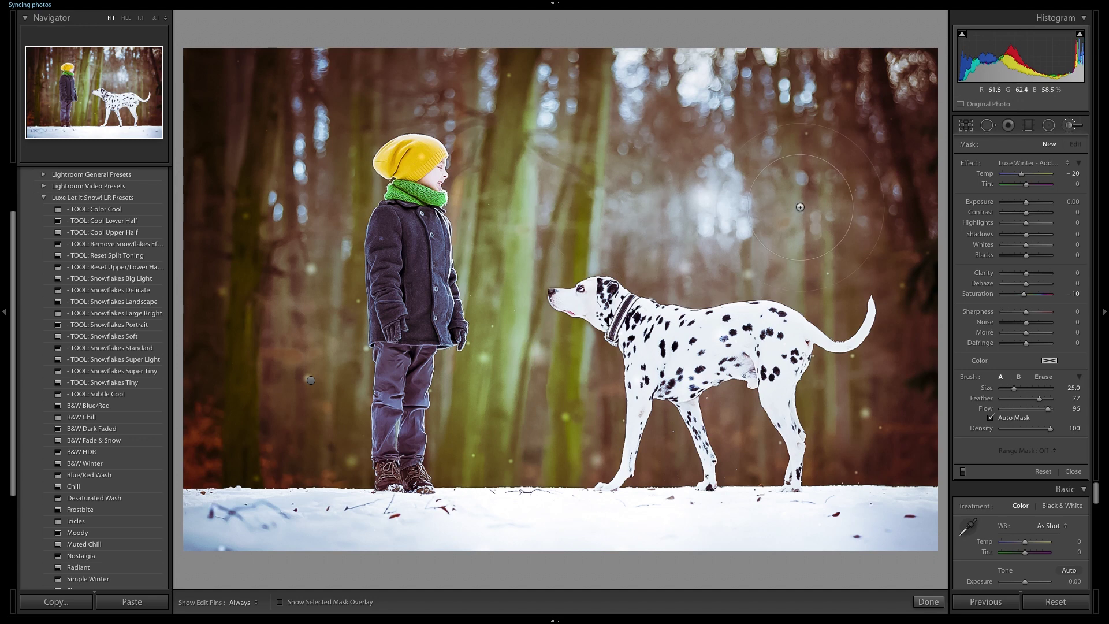
key(ctrl+z)
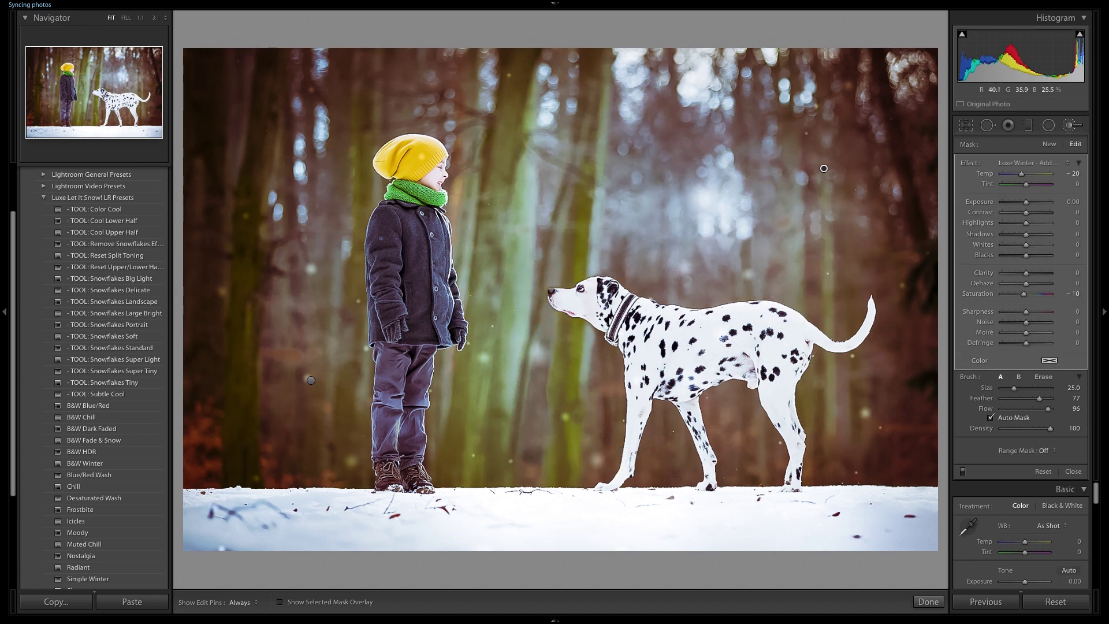
click(311, 380)
key(Escape)
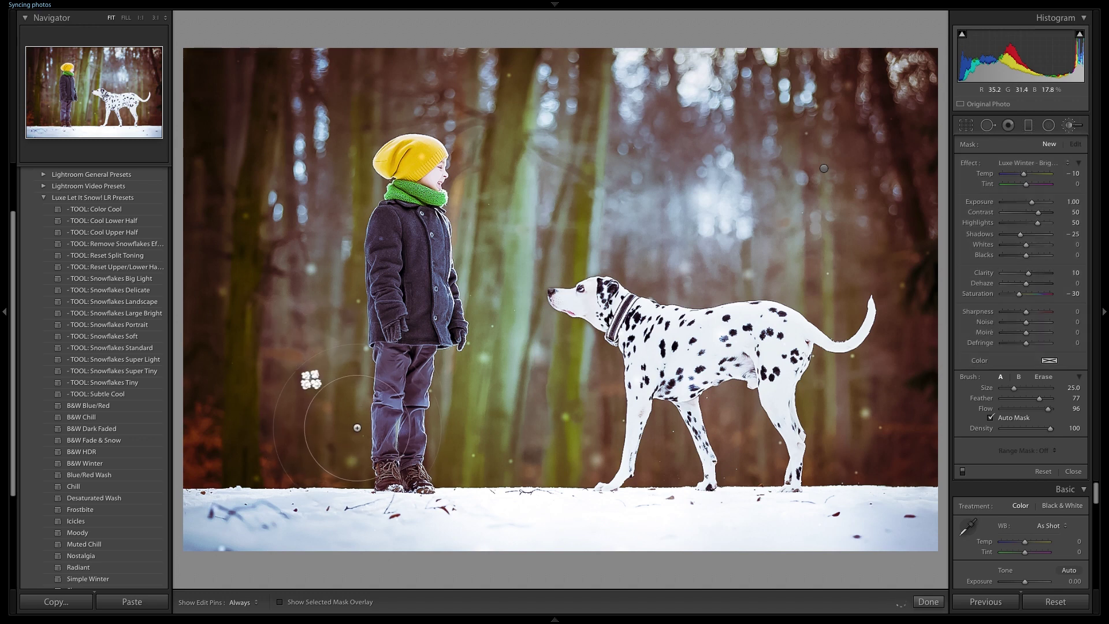
key(Delete)
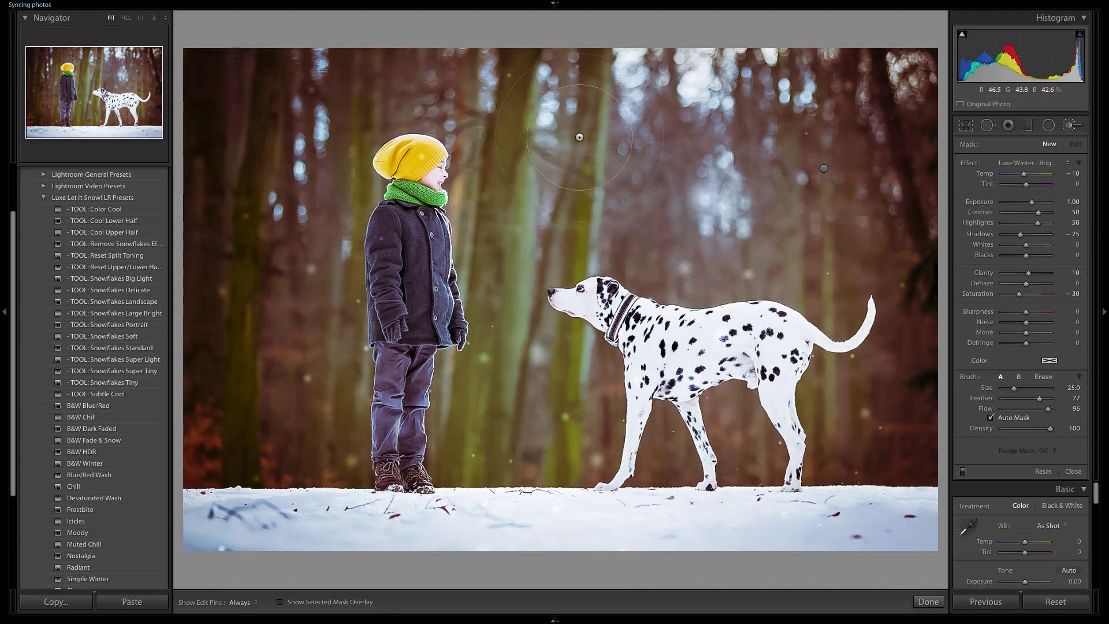
key(ctrl+z)
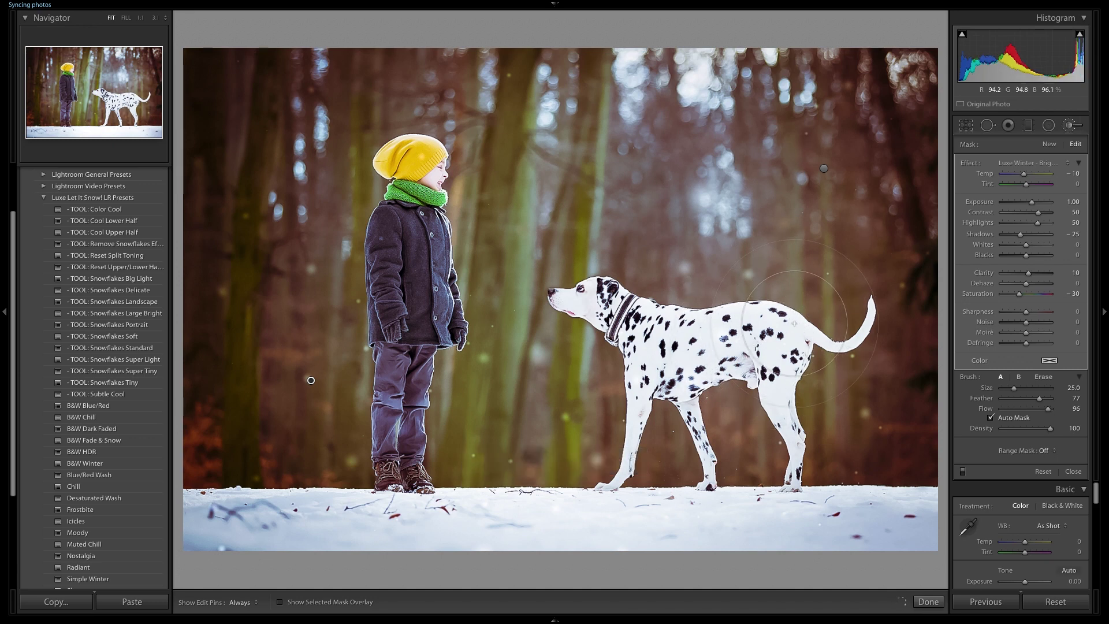
- Adjust the Add Blue brush mask to Temp 57, Exposure 0.12, Clarity -100 and Saturation -100
click(823, 168)
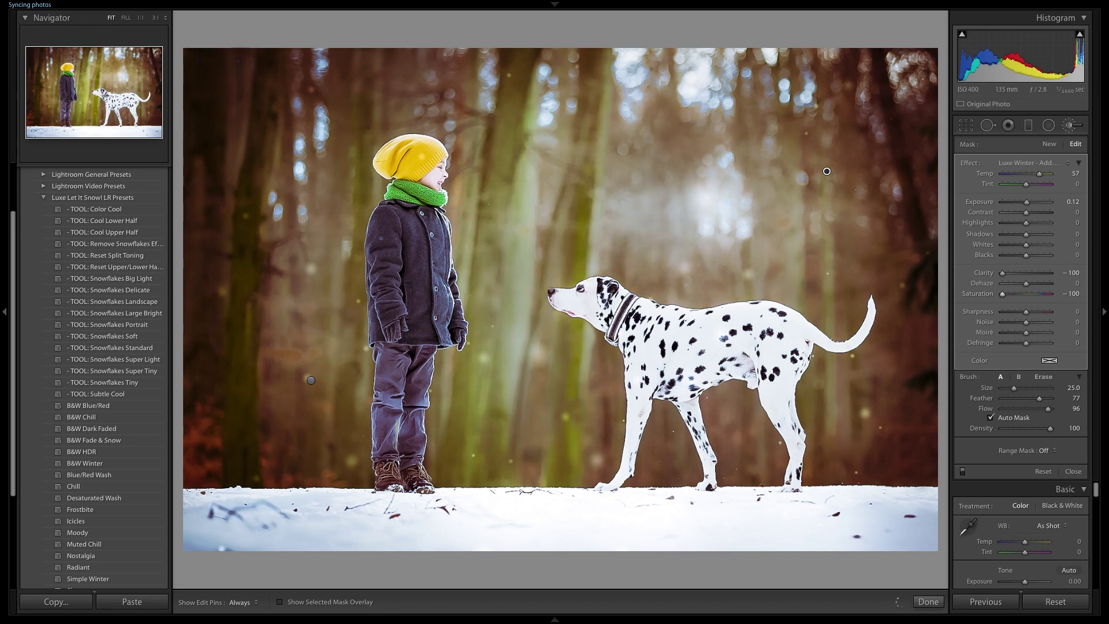
text(-100)
key(Return)
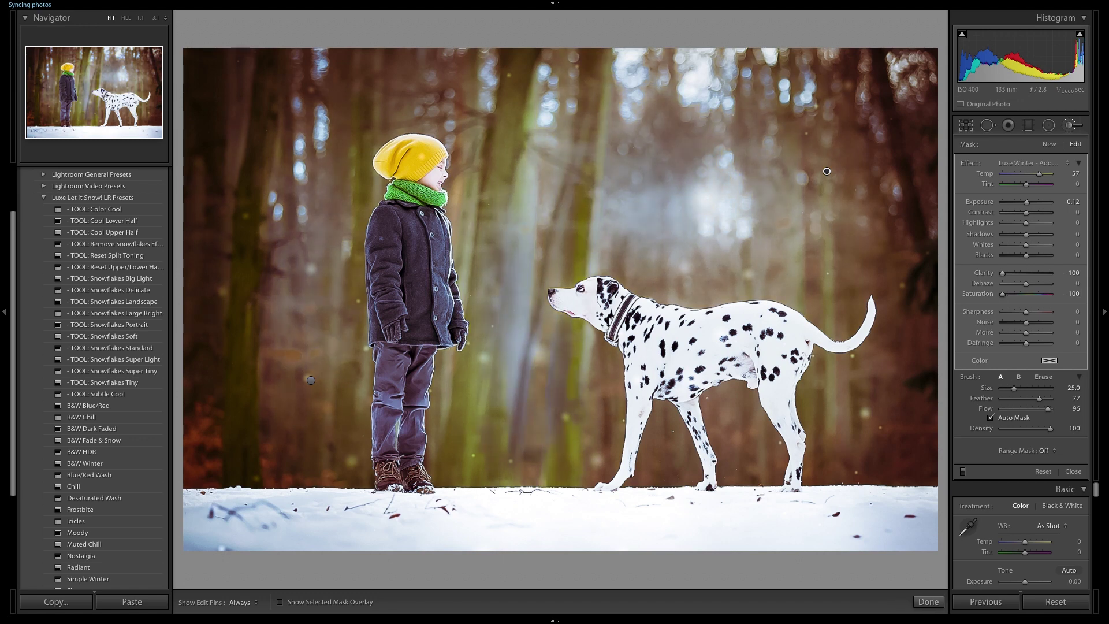